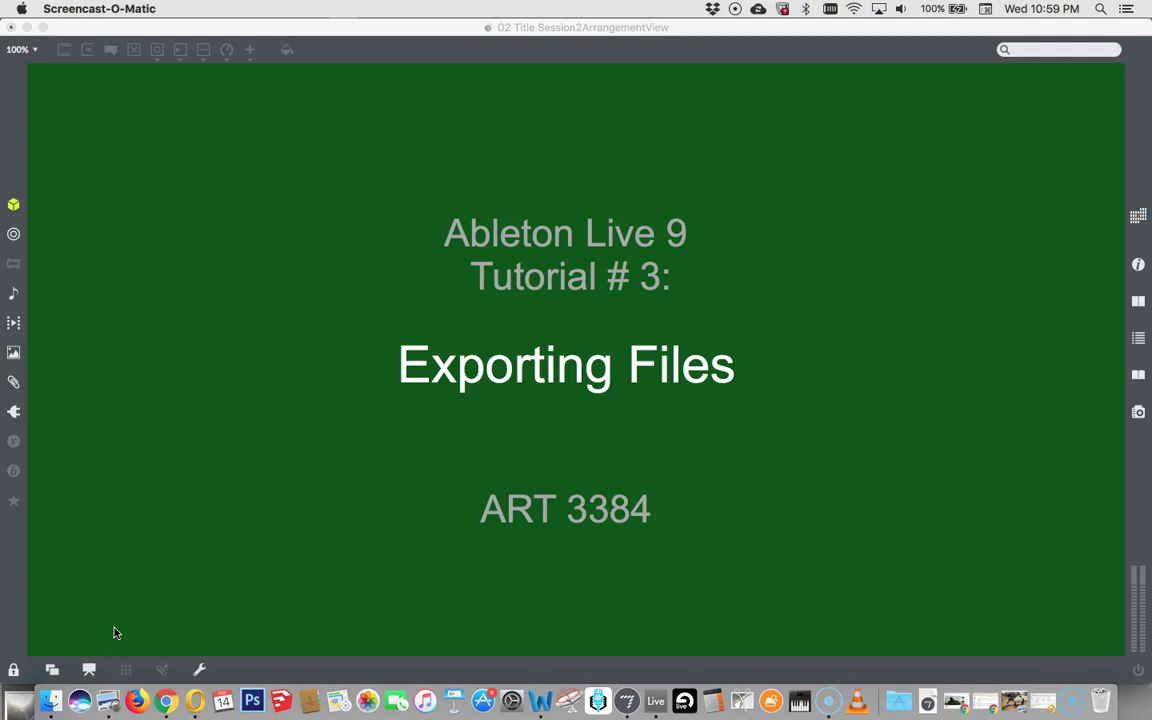
# - Bring up the macOS app switcher over the 'Exporting Files' title slide
pyautogui.press('super+Tab')
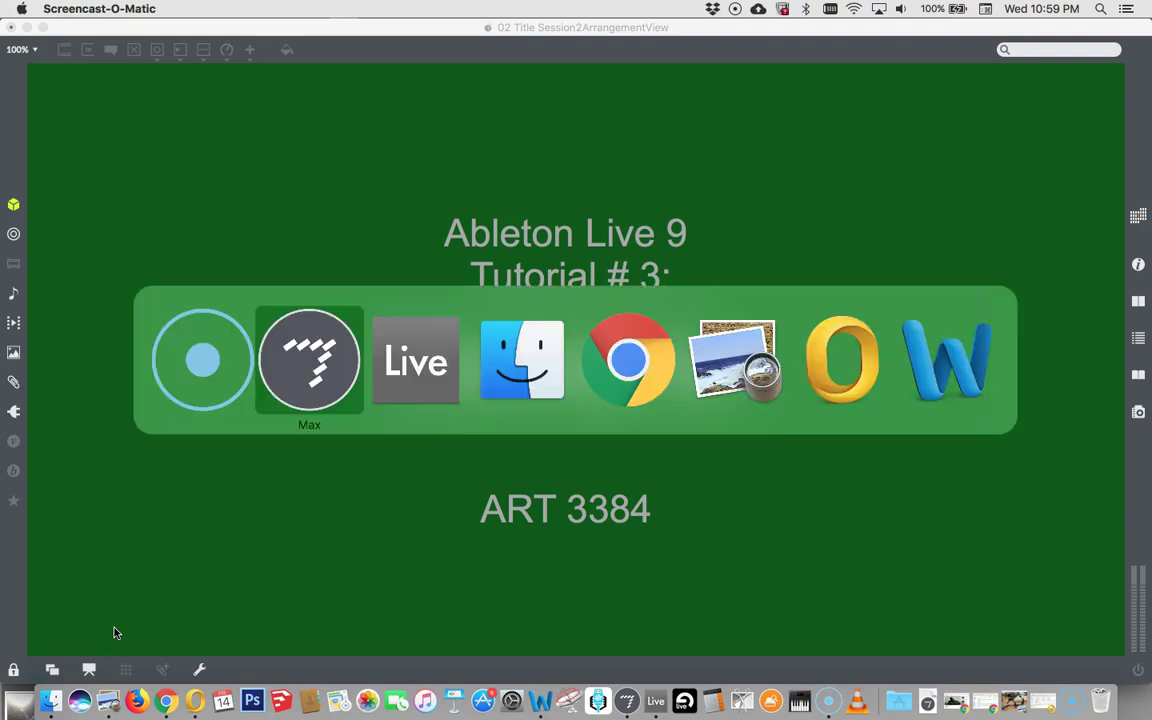
# - Switch to Live's TutorialExport set and play the song over its bar 1–21 loop range
pyautogui.press('super+Tab')
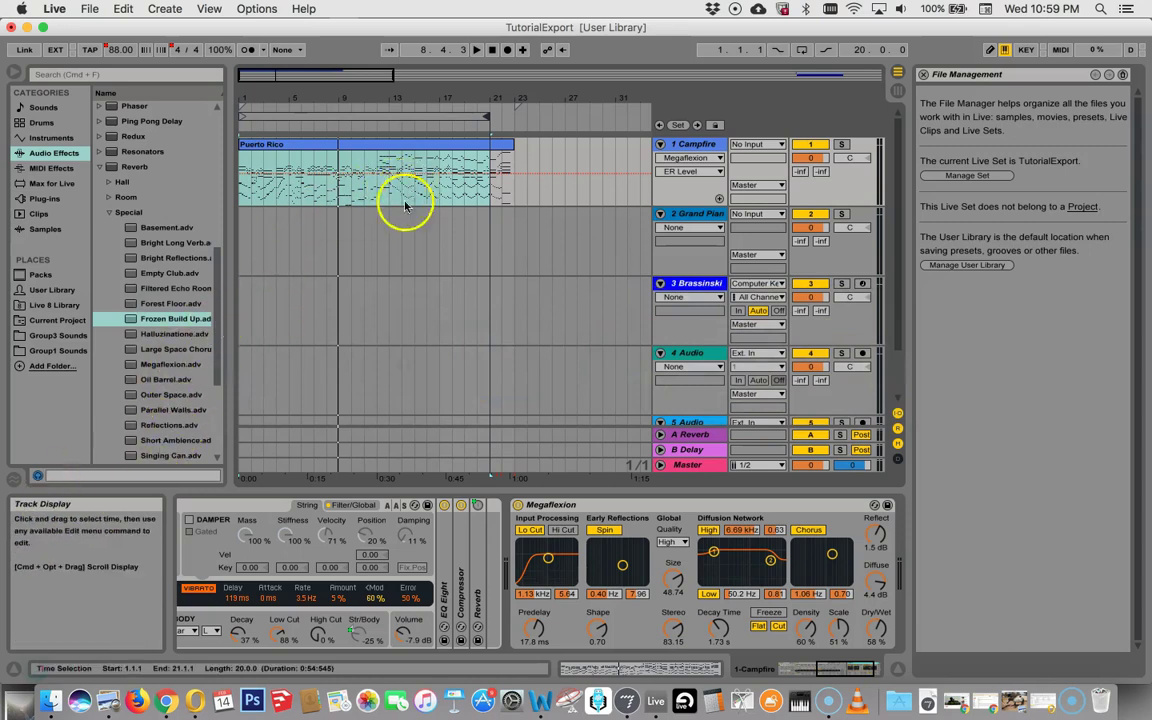
pyautogui.click(350, 115)
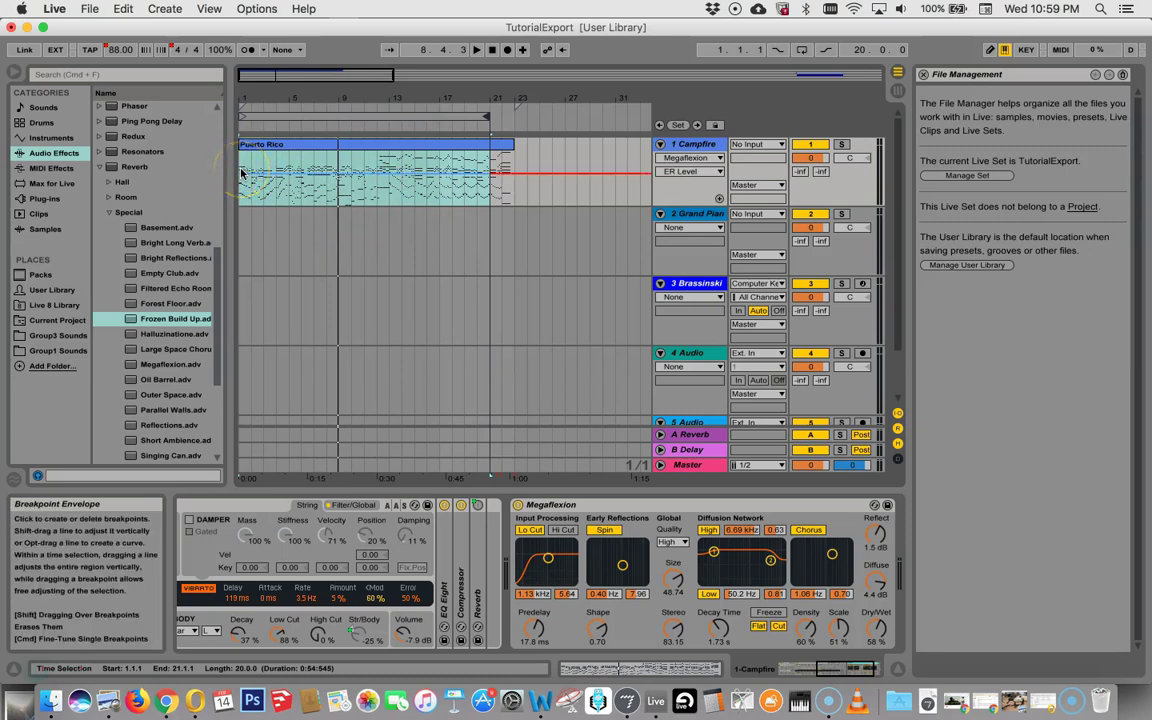
pyautogui.press('space')
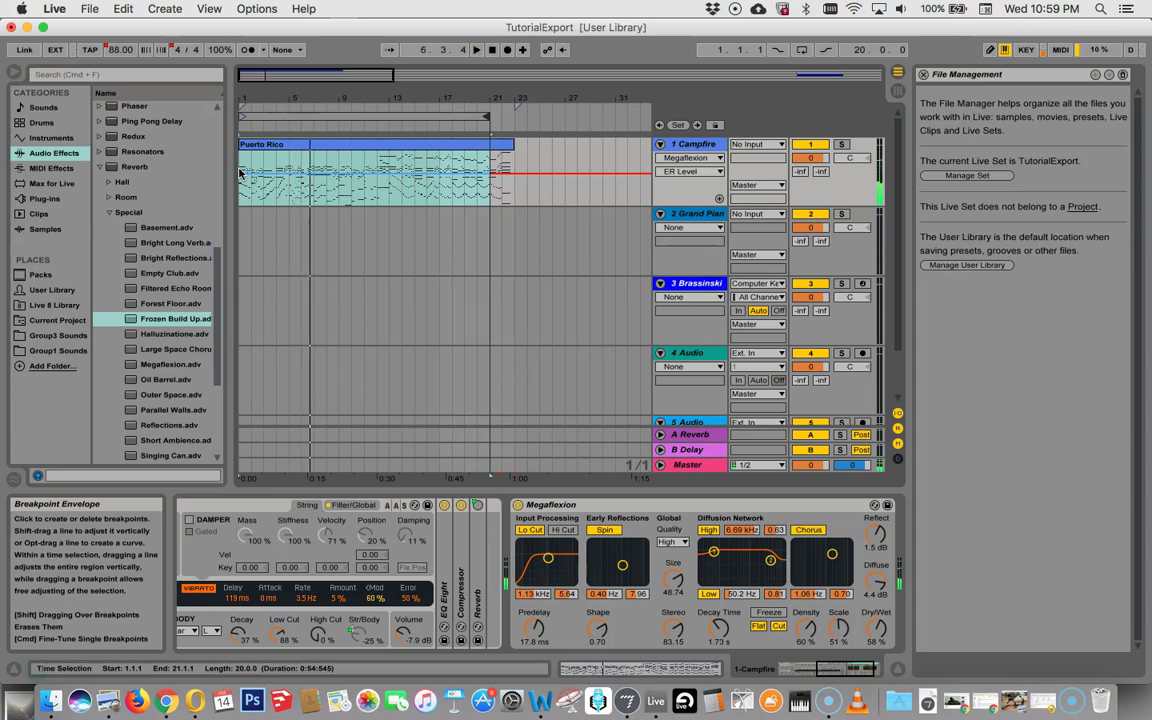
# - Stop playback, switch the loop off and extend the loop end to bar 23
pyautogui.click(265, 115)
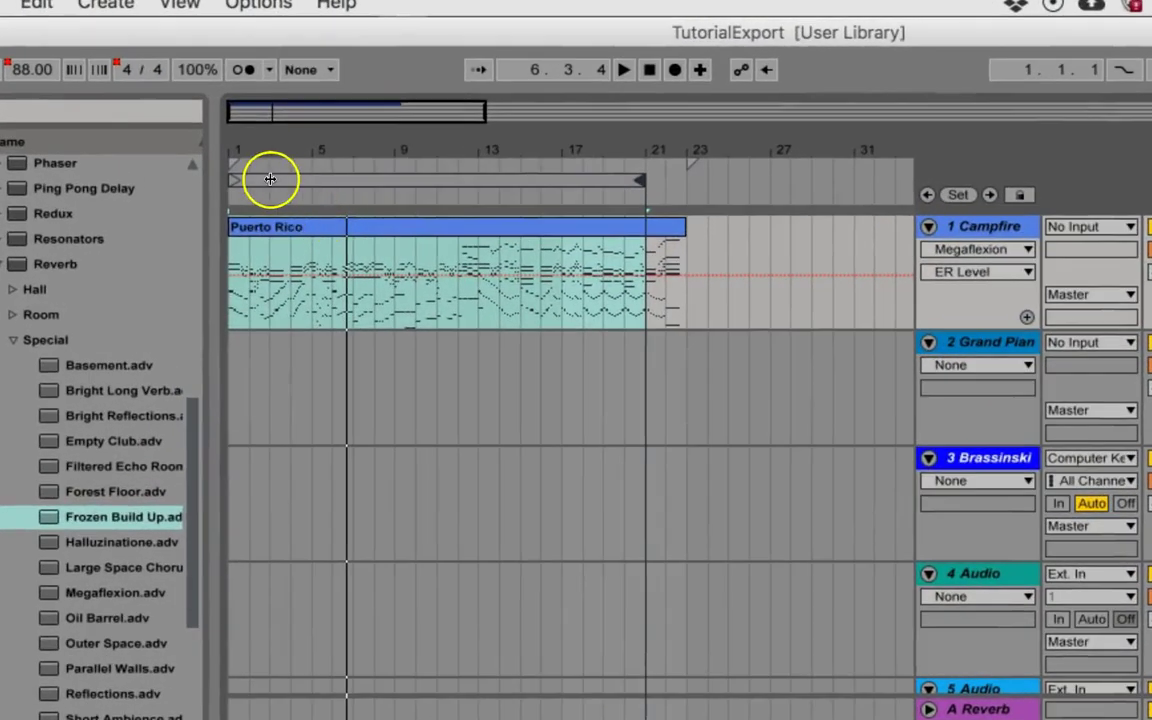
pyautogui.click(287, 180)
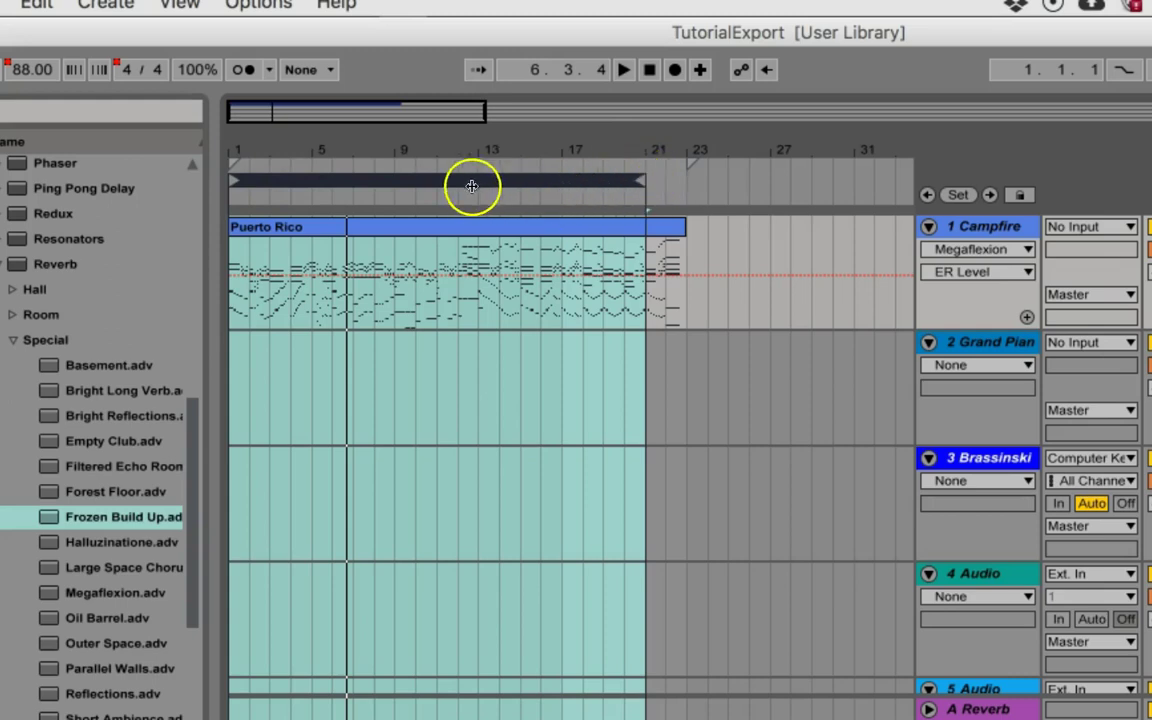
pyautogui.click(642, 181)
pyautogui.moveTo(652, 179); pyautogui.dragTo(684, 177)
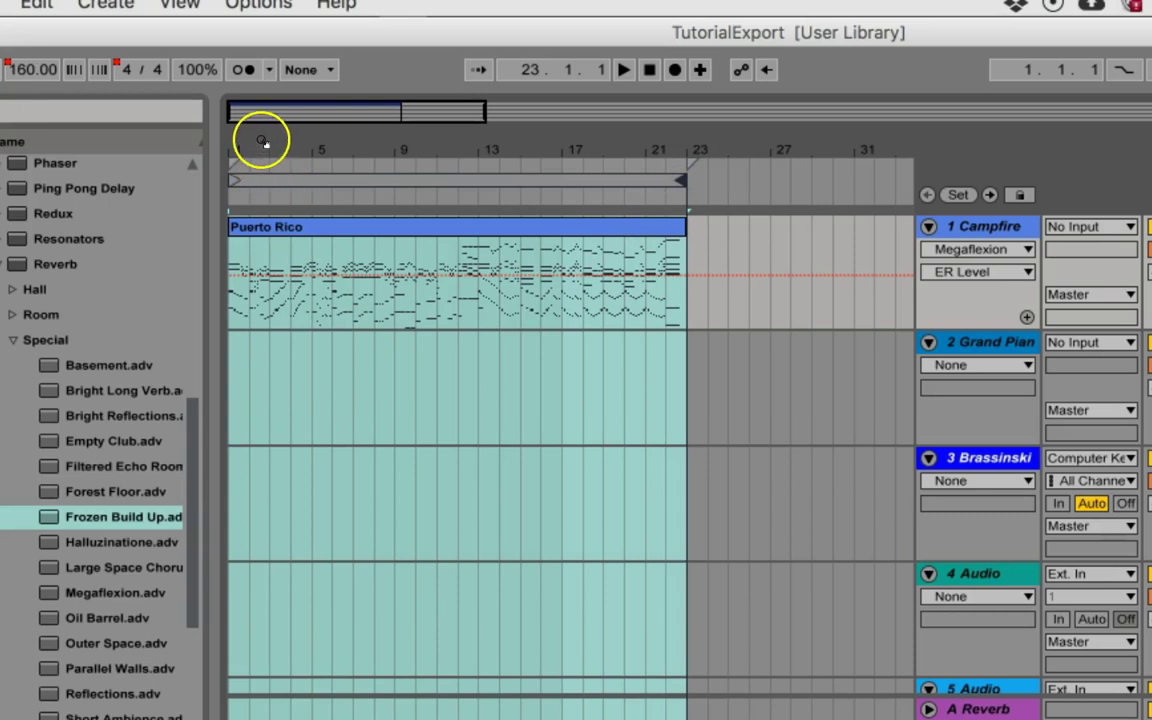
# - Zoom in on the arrangement start and move the Puerto Rico clip to begin at bar 2
pyautogui.moveTo(265, 136); pyautogui.dragTo(260, 138)
pyautogui.click(248, 276)
pyautogui.click(233, 262)
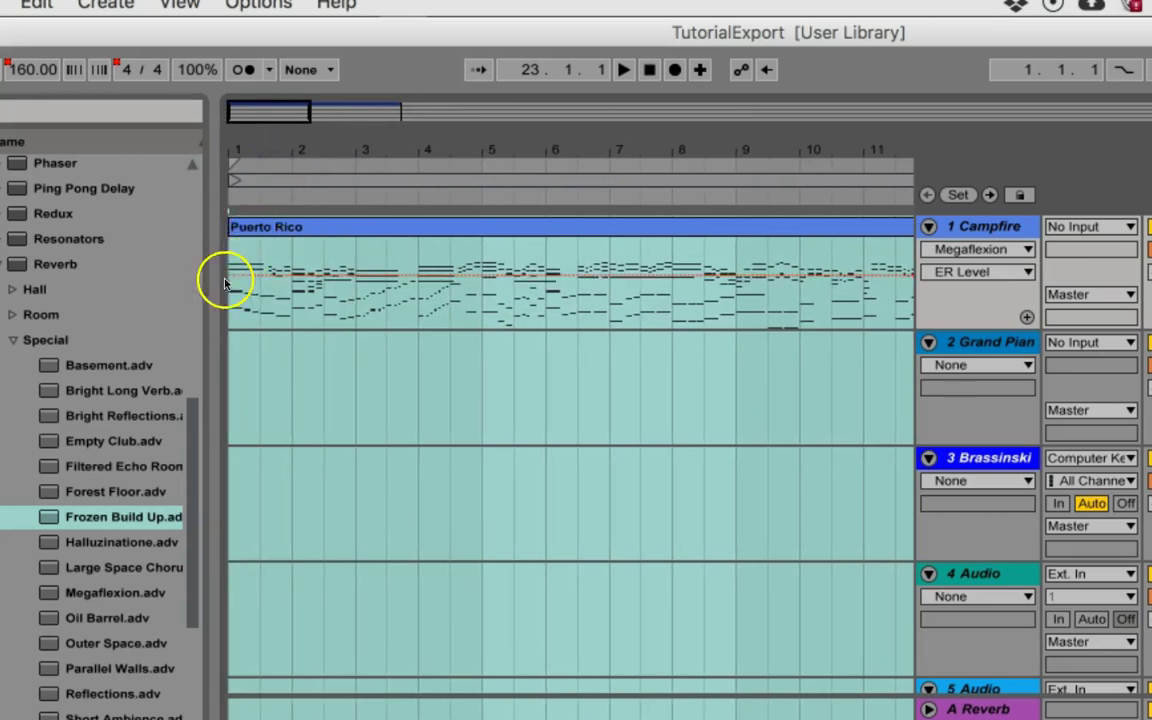
pyautogui.click(266, 230)
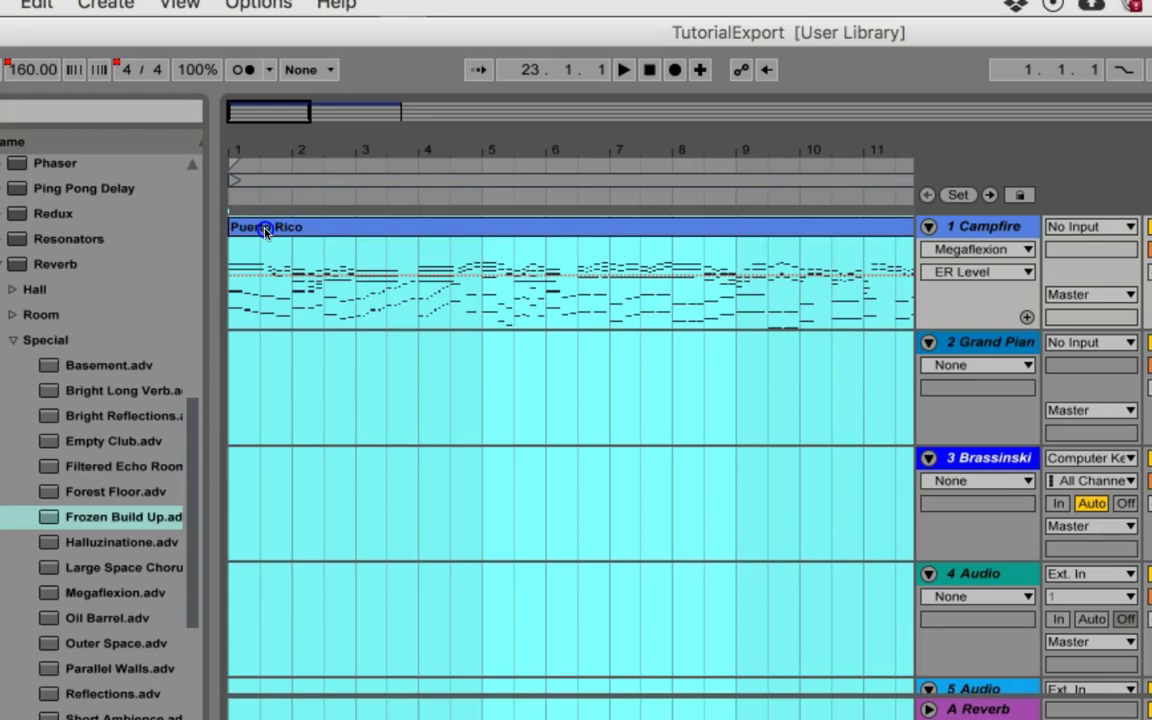
pyautogui.moveTo(266, 230); pyautogui.dragTo(287, 222)
# - Move the start marker to bar 2, then reset the playback start to bar 1.1.1
pyautogui.moveTo(252, 180); pyautogui.dragTo(268, 166)
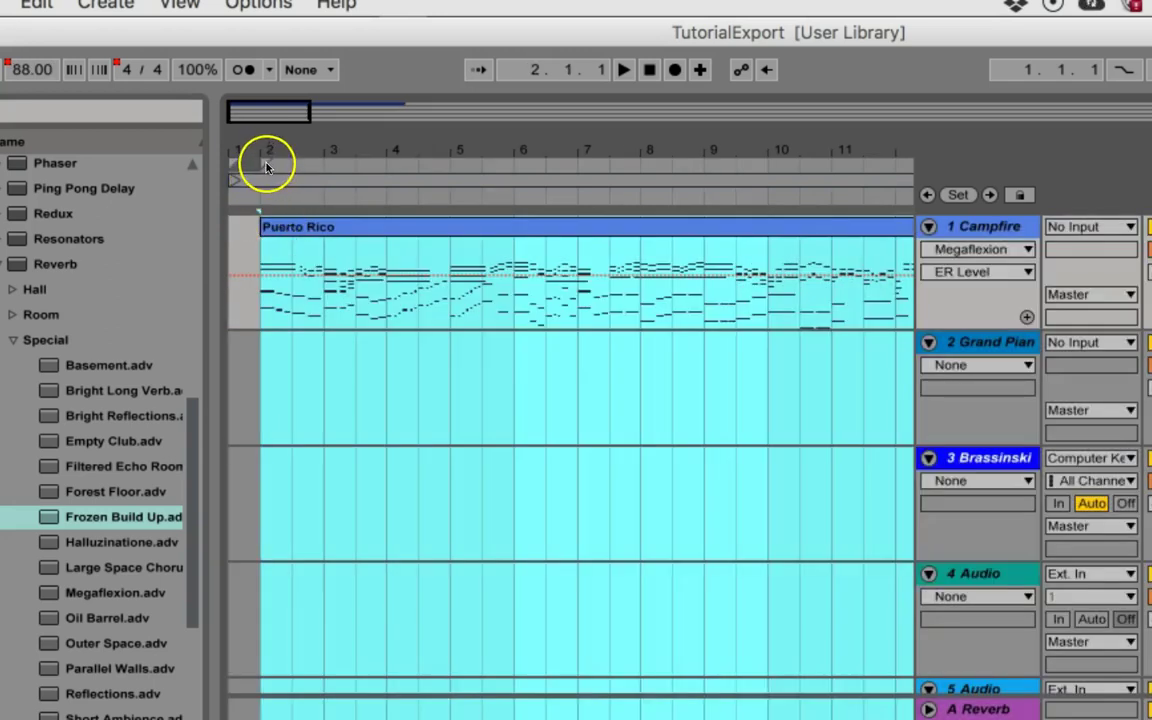
pyautogui.click(267, 166)
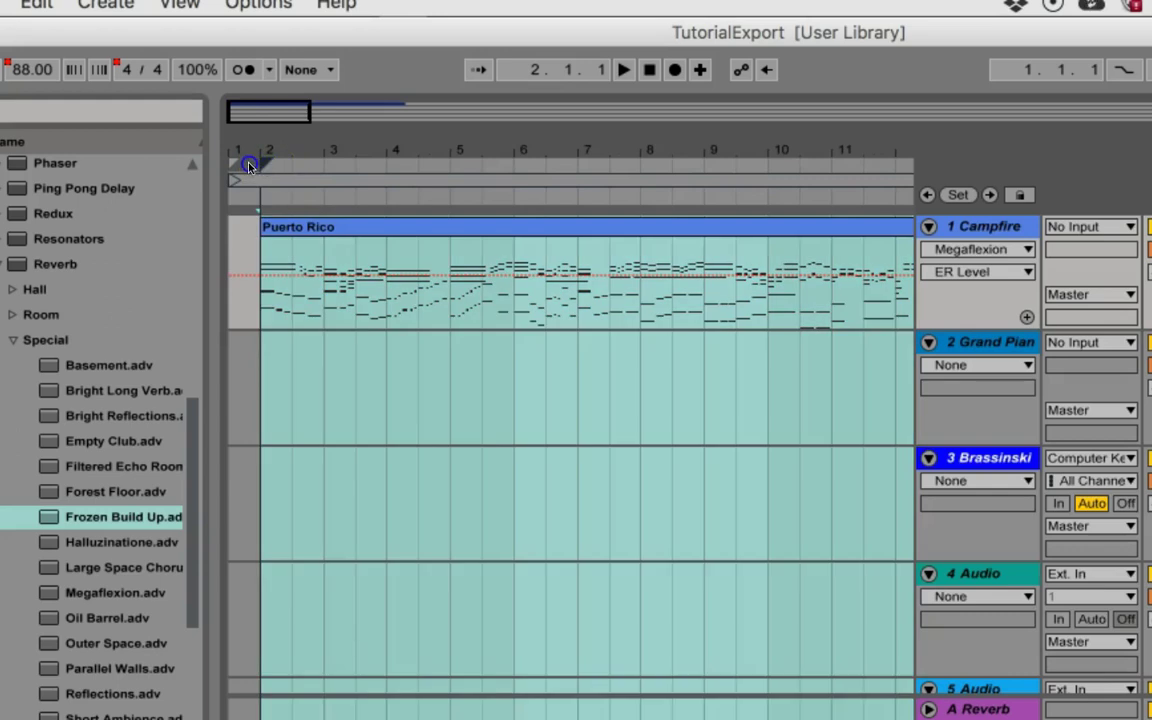
pyautogui.moveTo(229, 168); pyautogui.dragTo(266, 167)
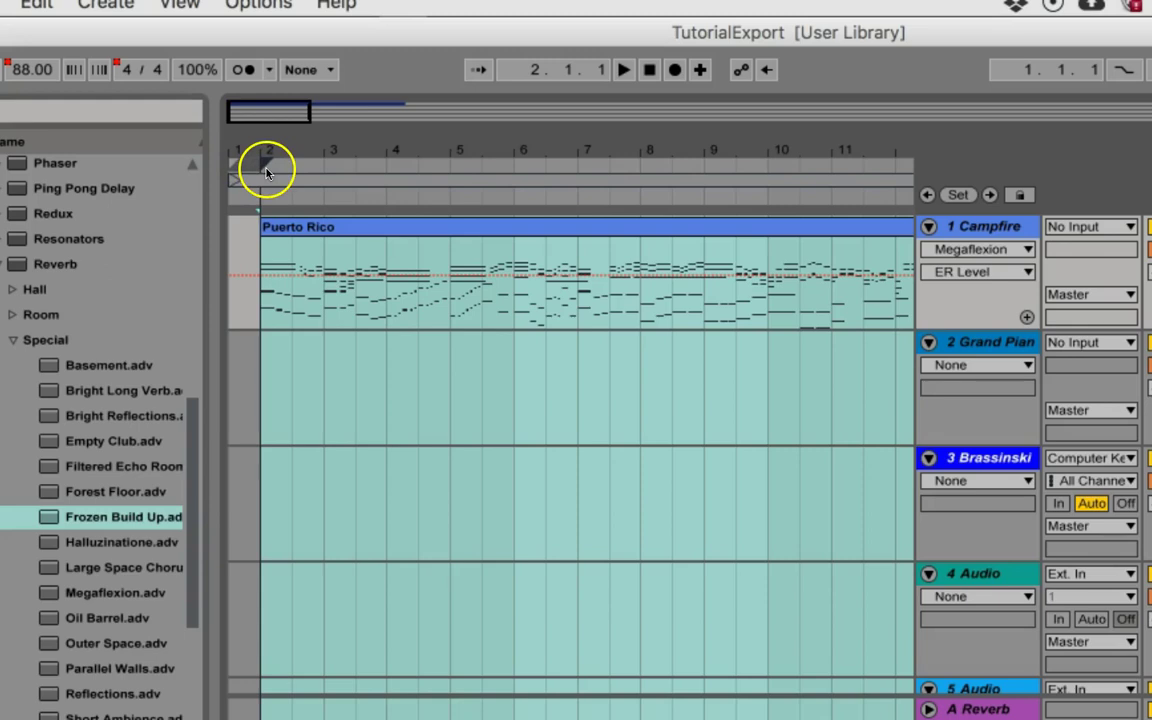
pyautogui.click(234, 184)
pyautogui.click(265, 180)
pyautogui.click(234, 185)
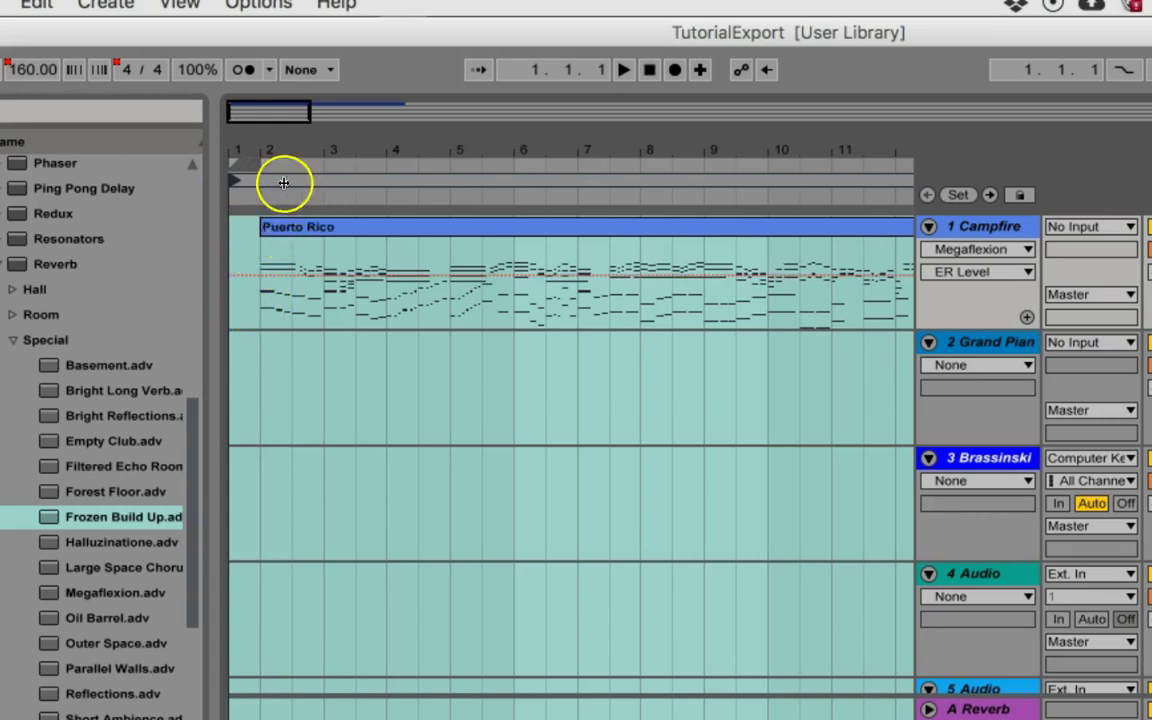
# - Zoom out, drag the loop end out to bar 24 and switch the loop back on
pyautogui.moveTo(272, 143); pyautogui.dragTo(317, 230)
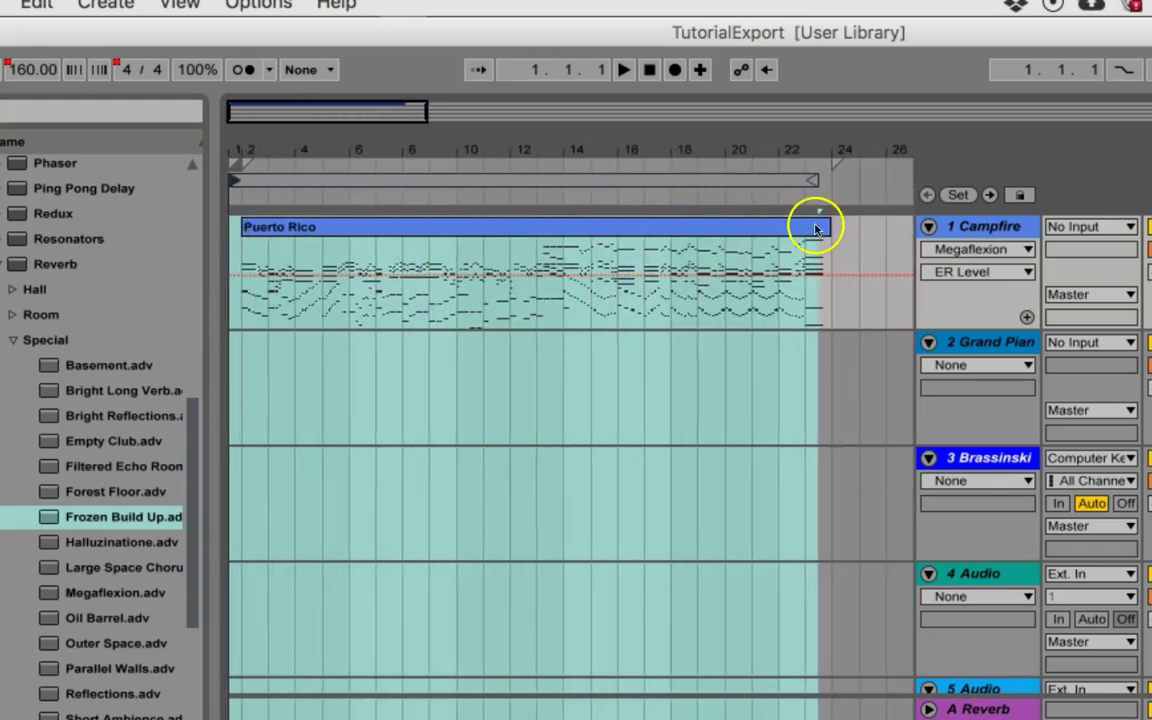
pyautogui.moveTo(818, 181); pyautogui.dragTo(829, 183)
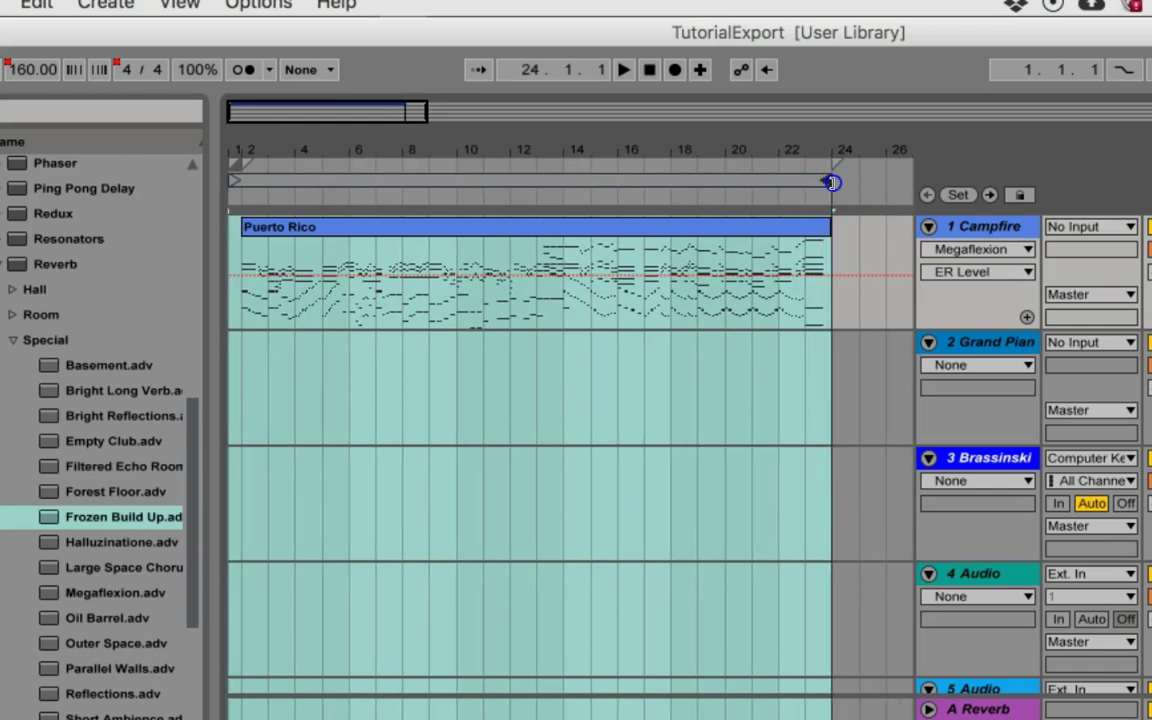
pyautogui.moveTo(841, 181)
pyautogui.mouseDown()
pyautogui.moveTo(857, 181)
pyautogui.moveTo(845, 185)
pyautogui.mouseUp()
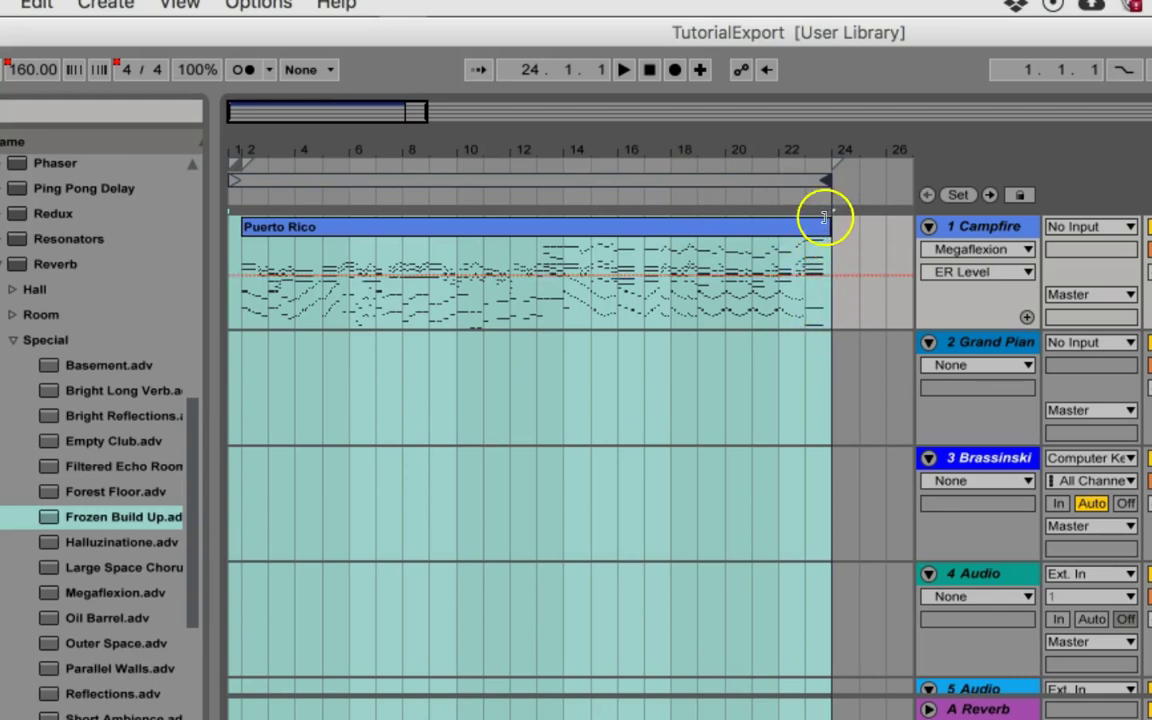
pyautogui.click(746, 180)
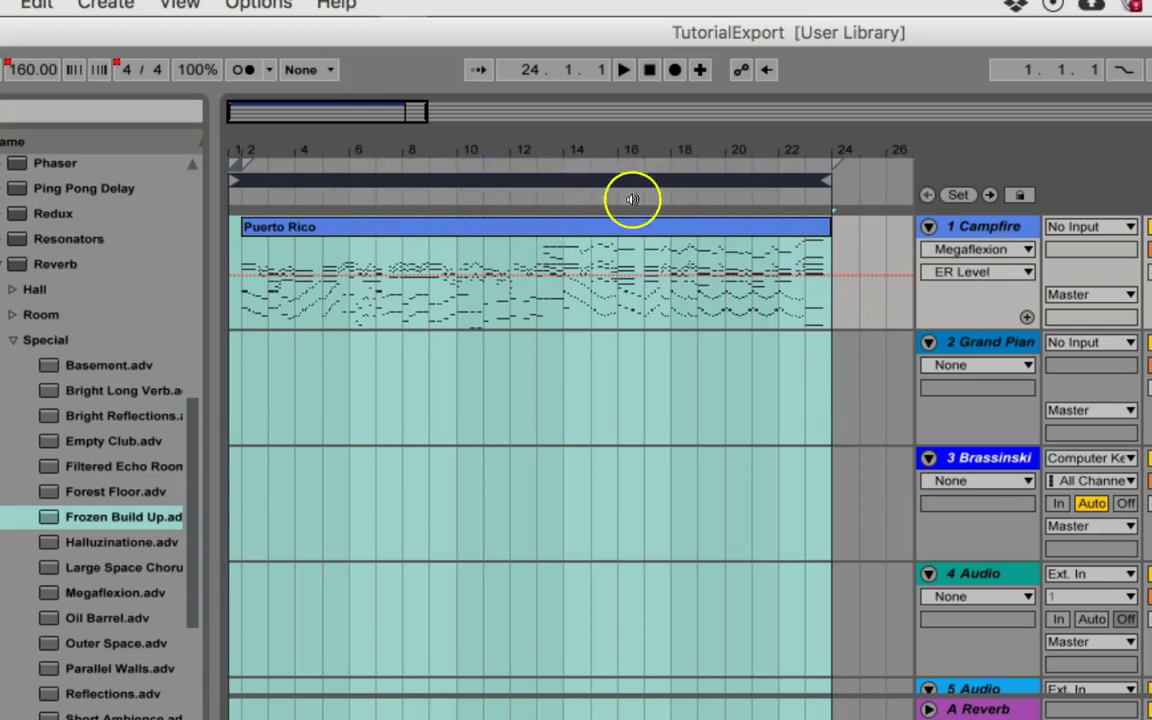
# - Fine-tune the loop end to line up exactly with the Puerto Rico clip's end at bar 24
pyautogui.click(806, 245)
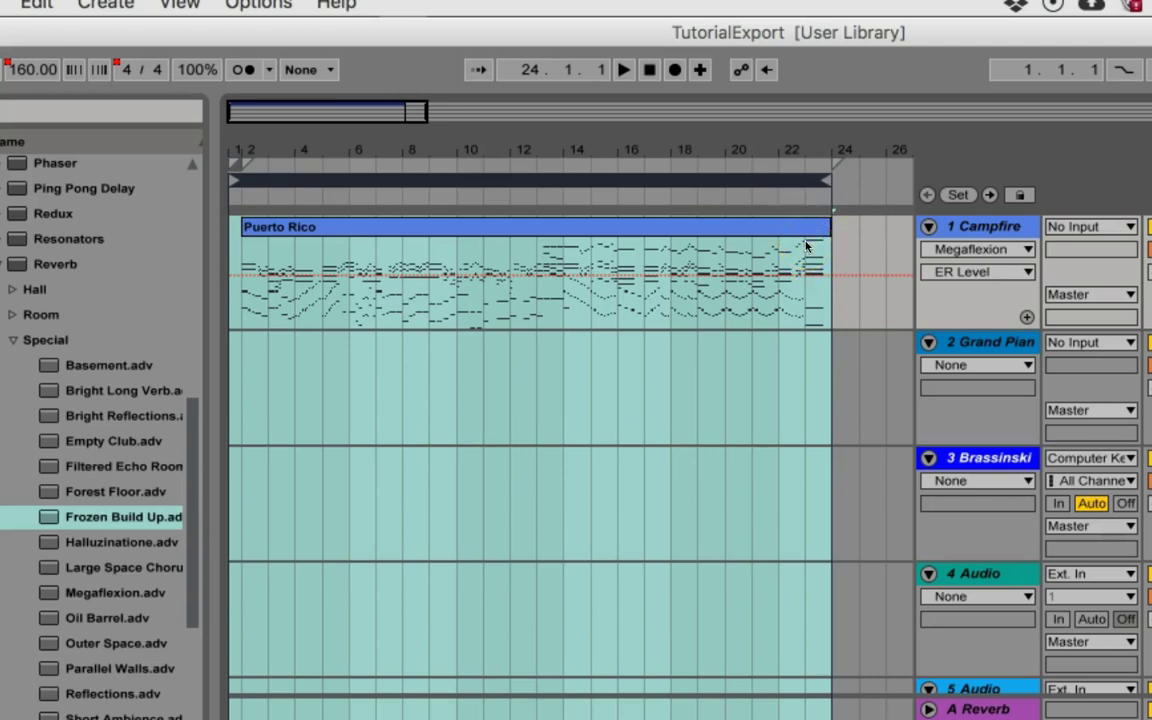
pyautogui.click(827, 181)
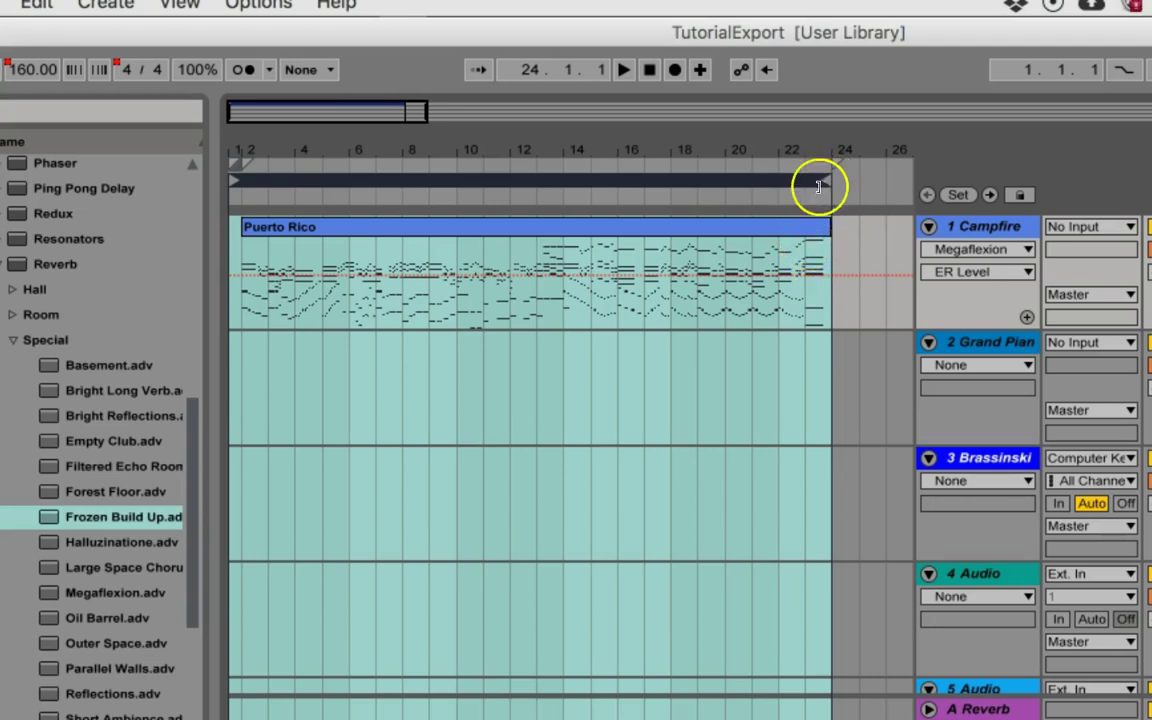
pyautogui.moveTo(818, 187); pyautogui.dragTo(838, 141)
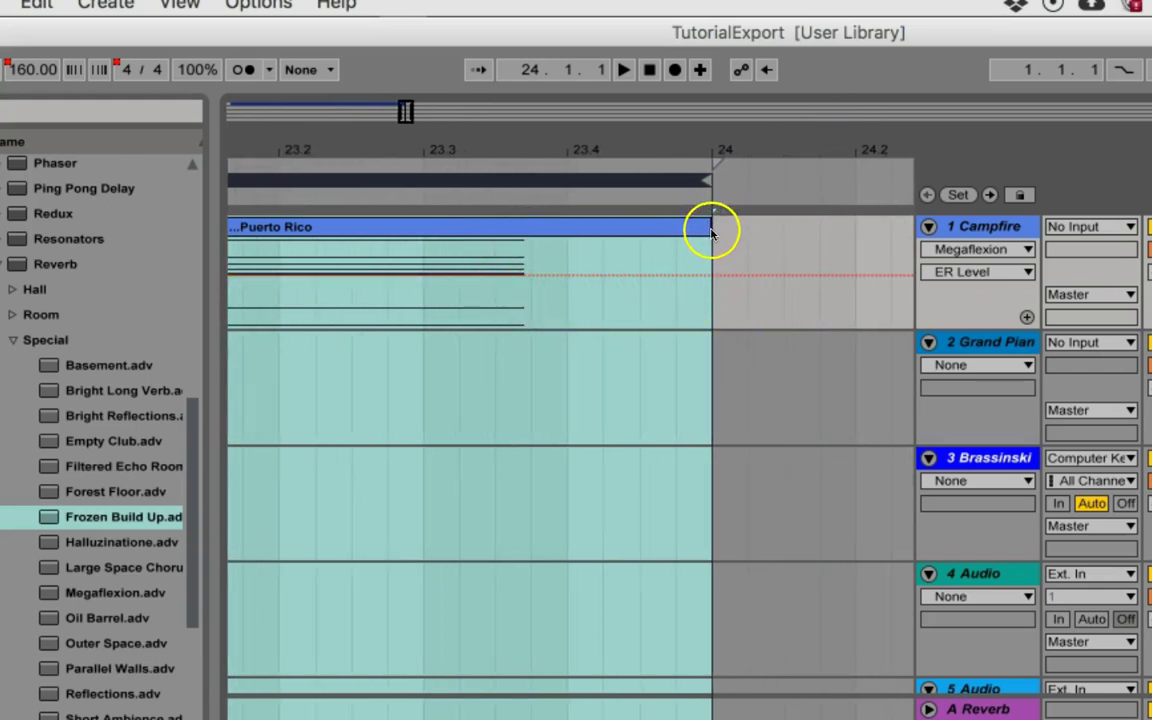
pyautogui.moveTo(707, 180)
pyautogui.mouseDown()
pyautogui.moveTo(731, 183)
pyautogui.moveTo(668, 183)
pyautogui.moveTo(747, 190)
pyautogui.moveTo(714, 195)
pyautogui.mouseUp()
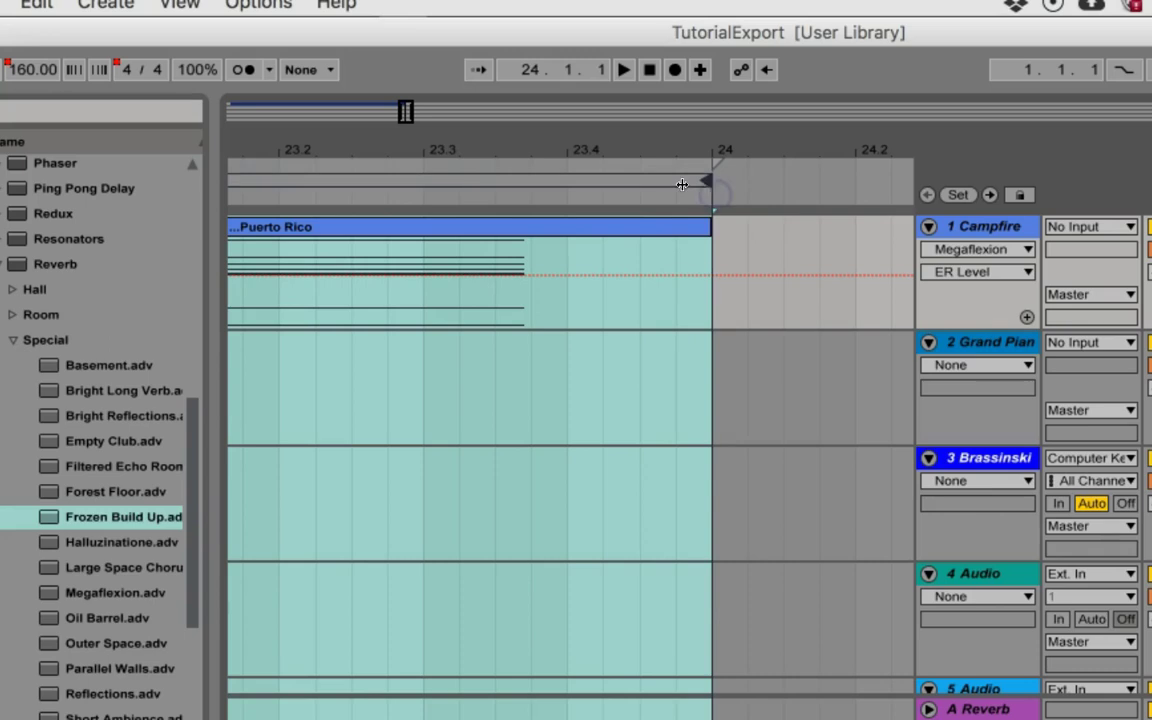
pyautogui.click(676, 181)
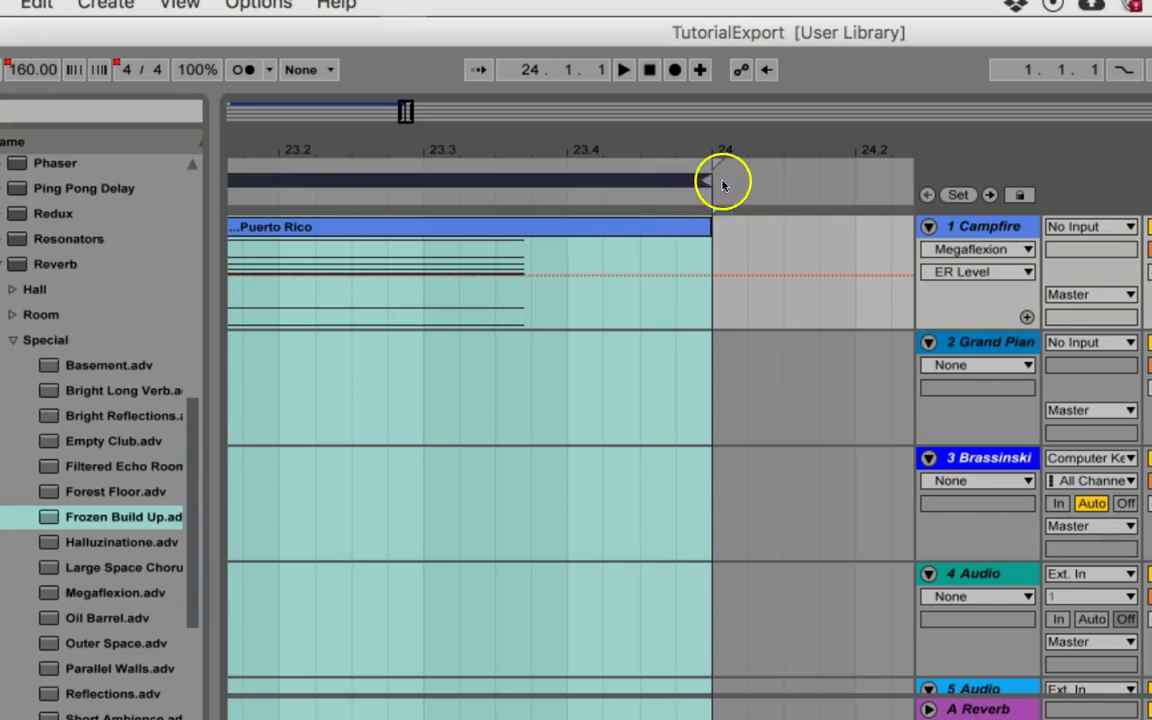
pyautogui.click(748, 141)
pyautogui.moveTo(748, 141)
pyautogui.mouseDown()
pyautogui.moveTo(743, 108)
pyautogui.moveTo(748, 140)
pyautogui.mouseUp()
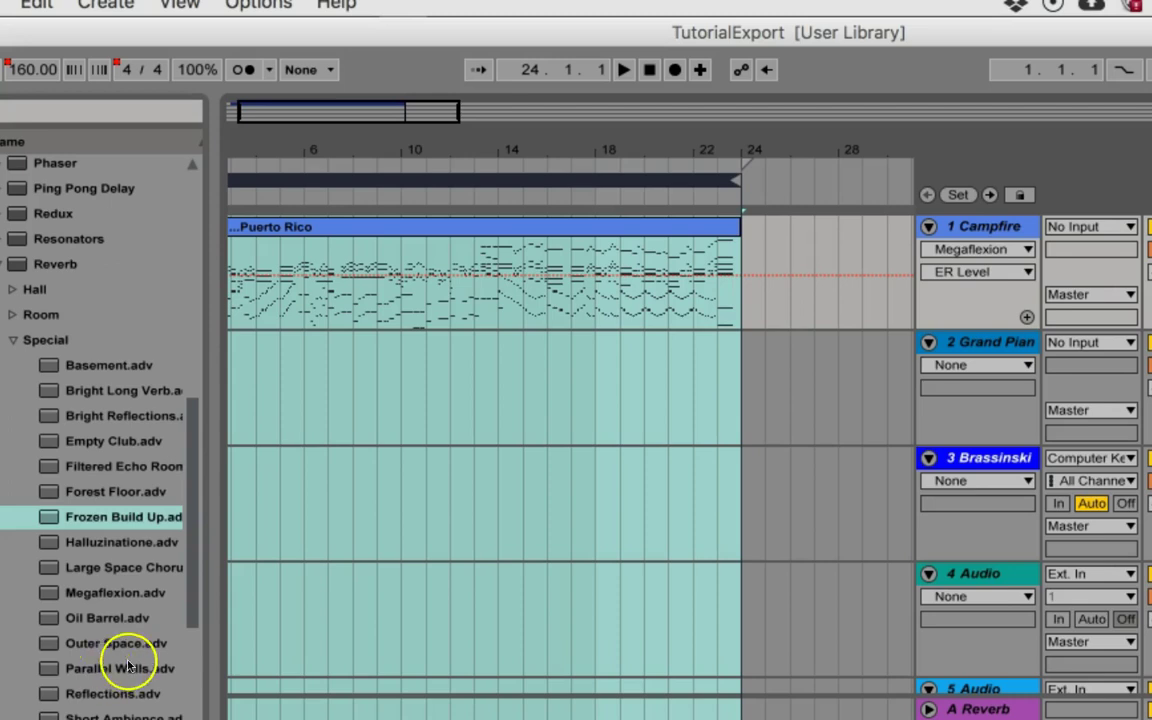
# - Play the Puerto Rico song from near bar 1 and stop it at about bar 4
pyautogui.click(352, 103)
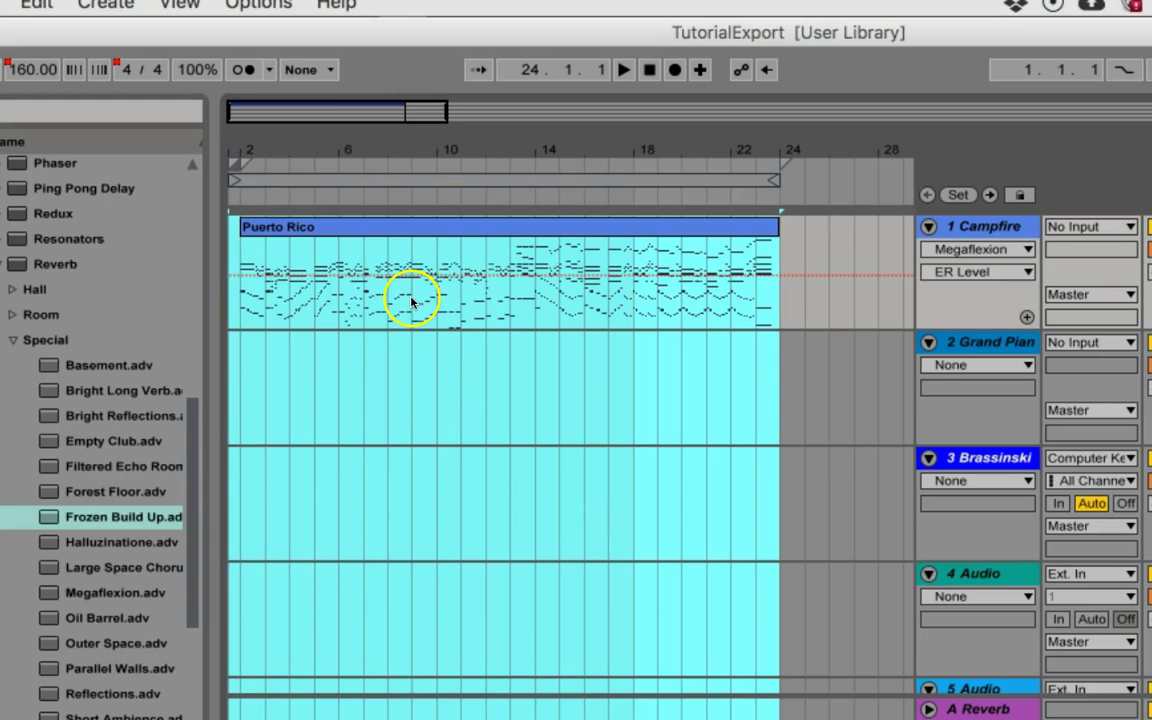
pyautogui.press('space')
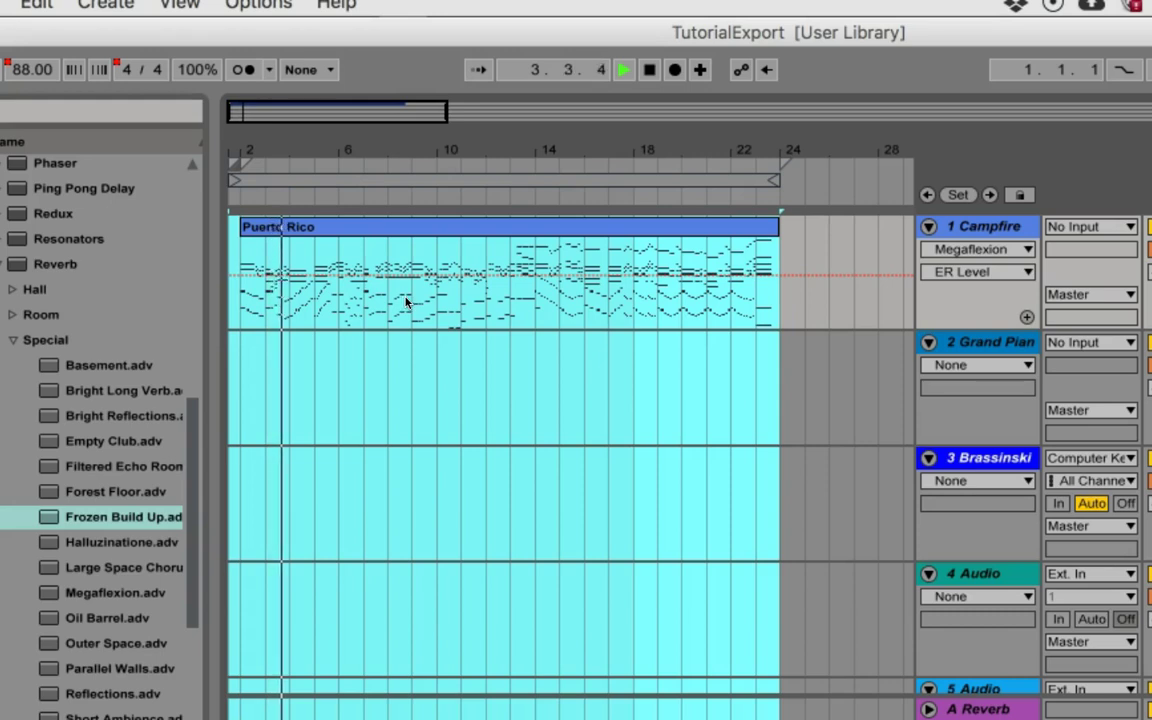
pyautogui.click(381, 305)
pyautogui.press('space')
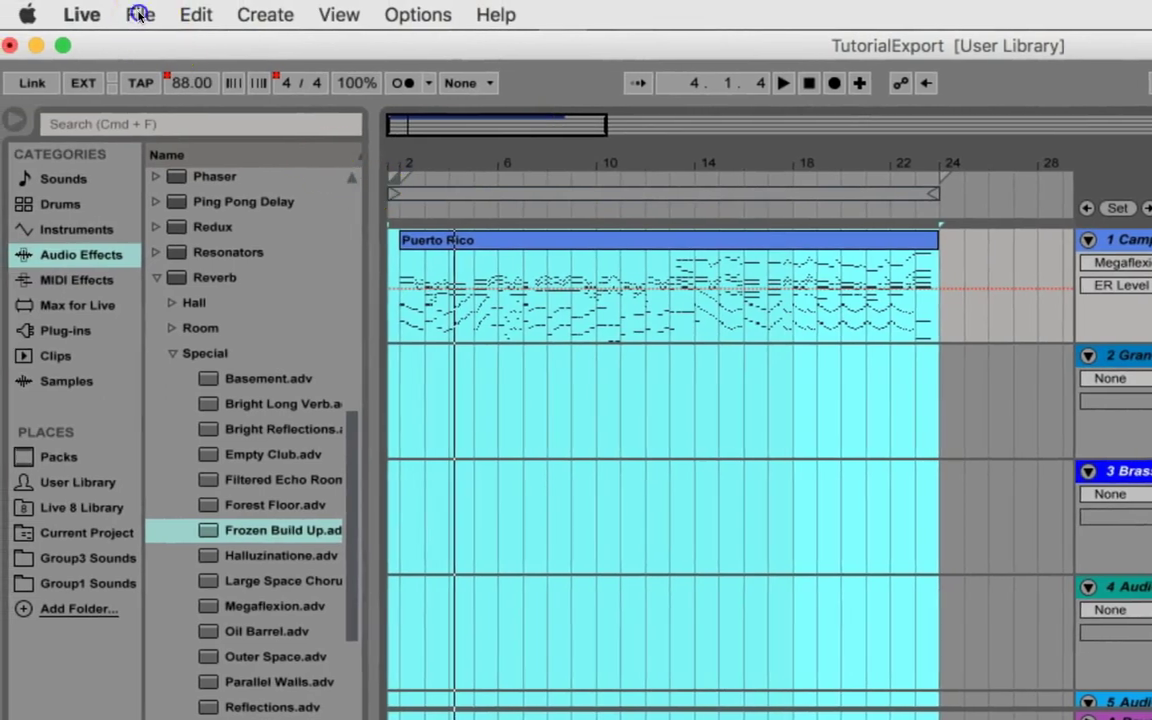
pyautogui.click(140, 14)
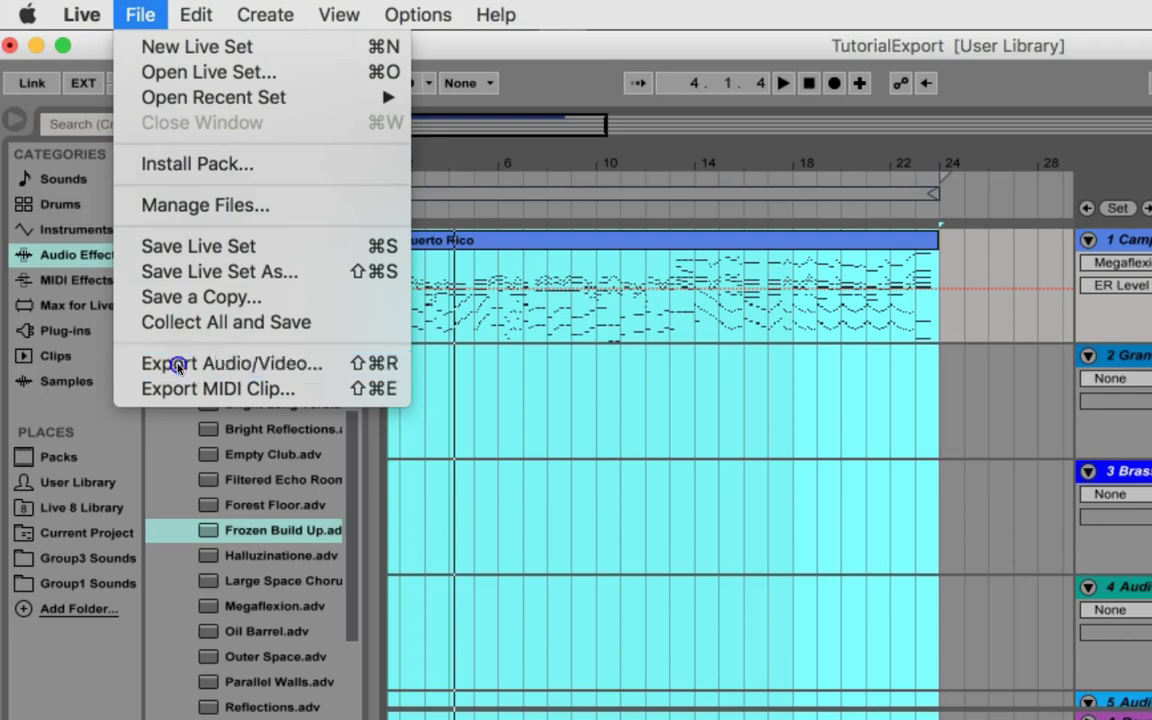
# - Open Export Audio/Video, look at the WAV file type, and keep AIFF
pyautogui.click(177, 366)
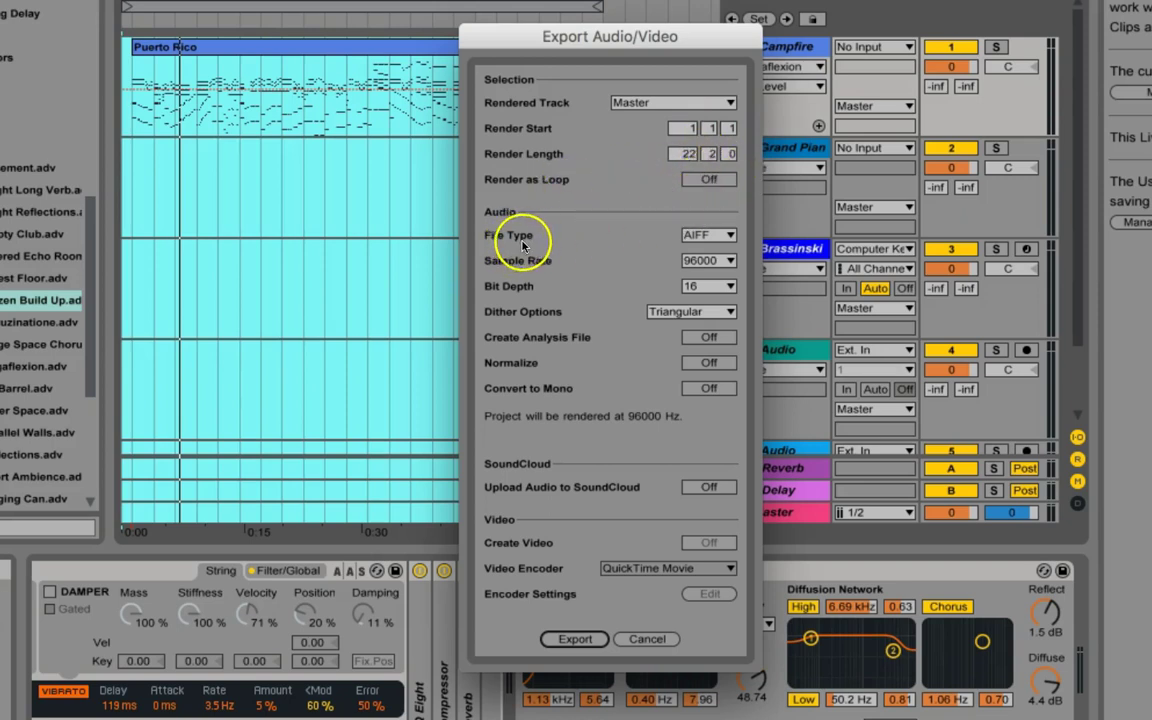
pyautogui.click(729, 236)
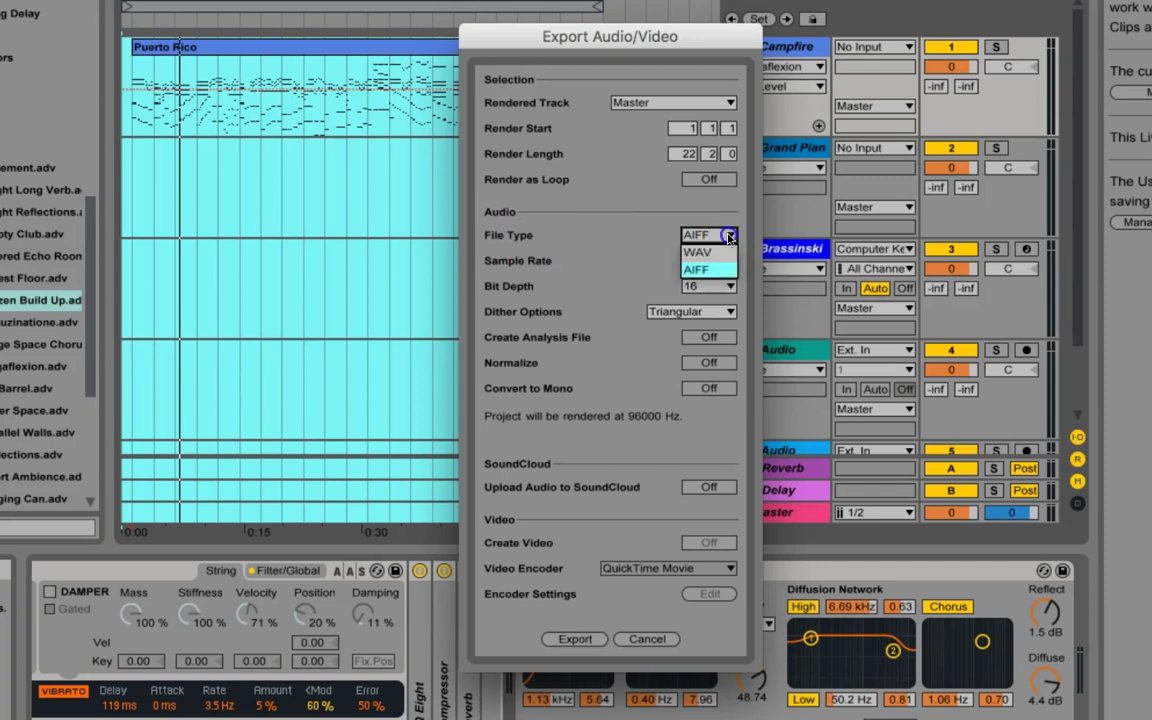
pyautogui.click(718, 256)
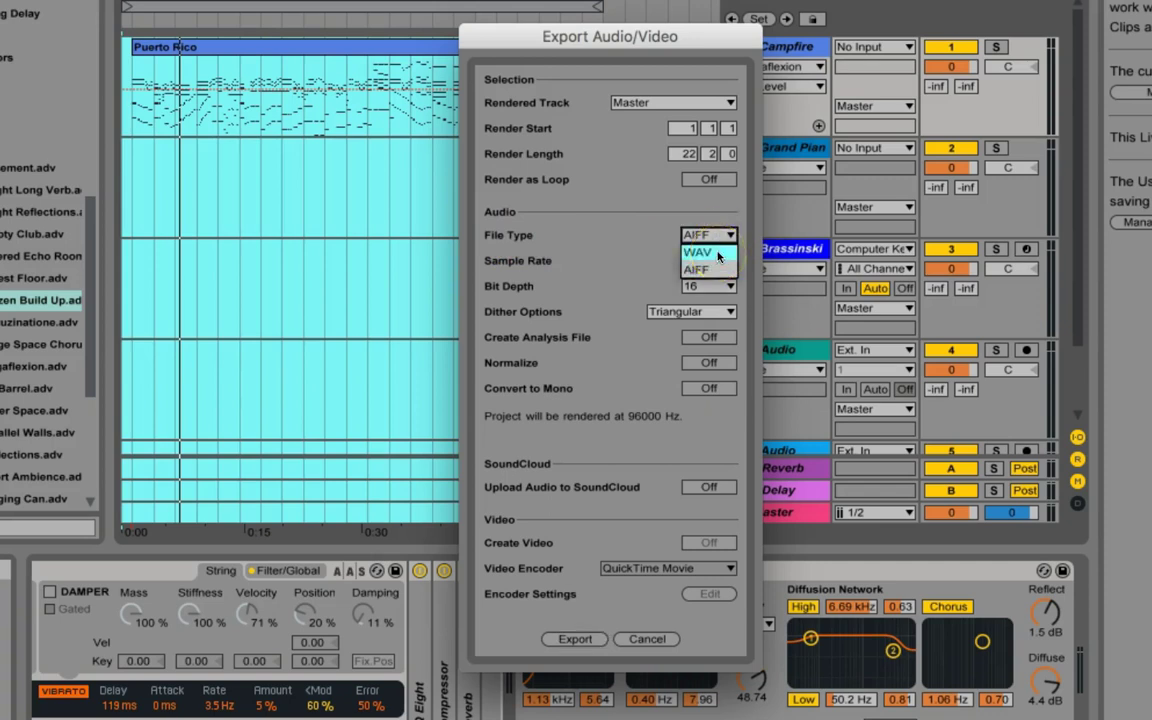
pyautogui.click(663, 237)
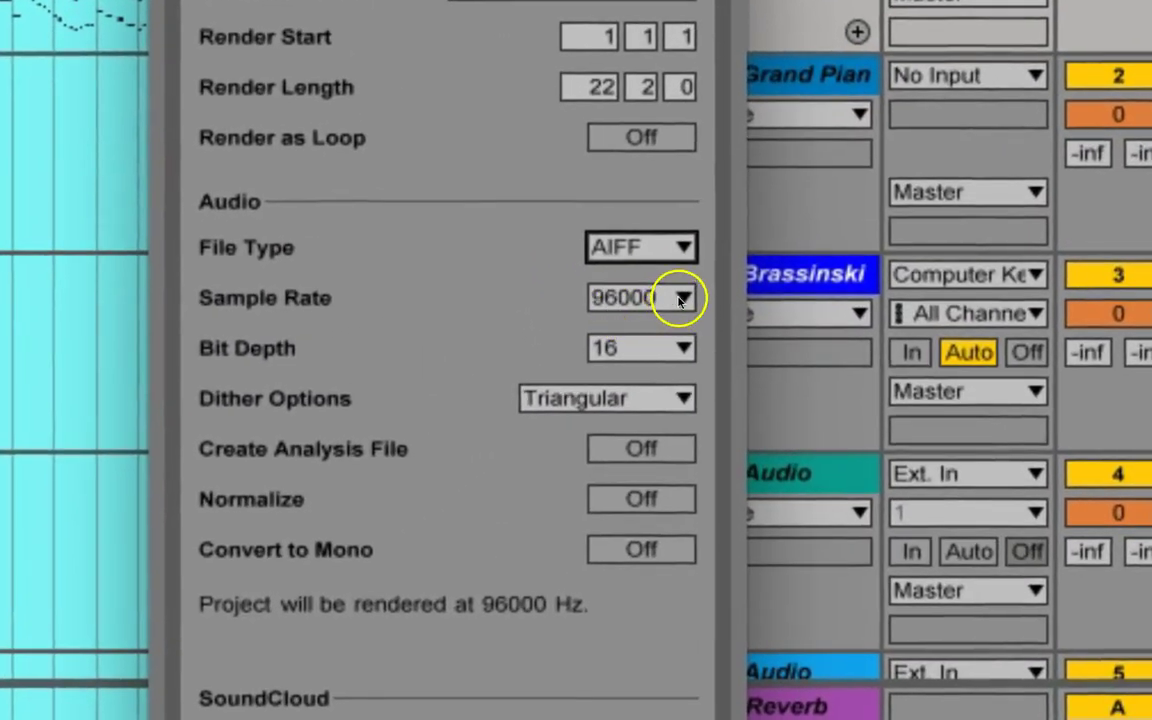
# - Keep the sample rate at 96000 Hz and start the export
pyautogui.click(679, 300)
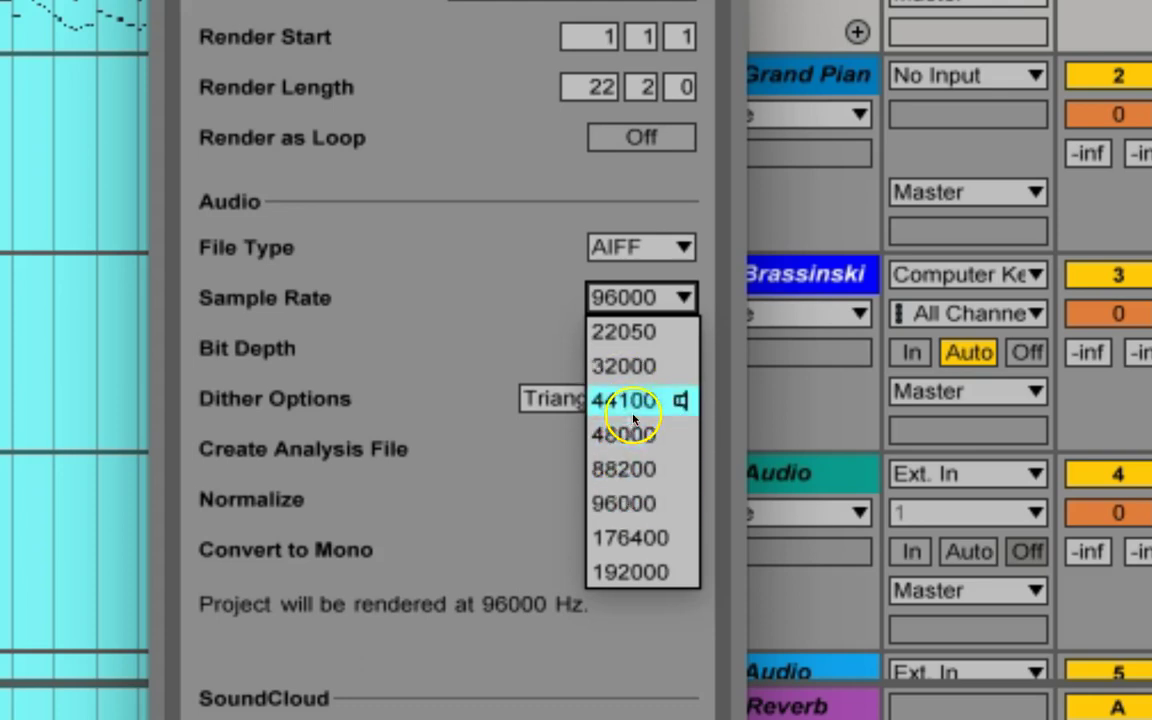
pyautogui.click(638, 497)
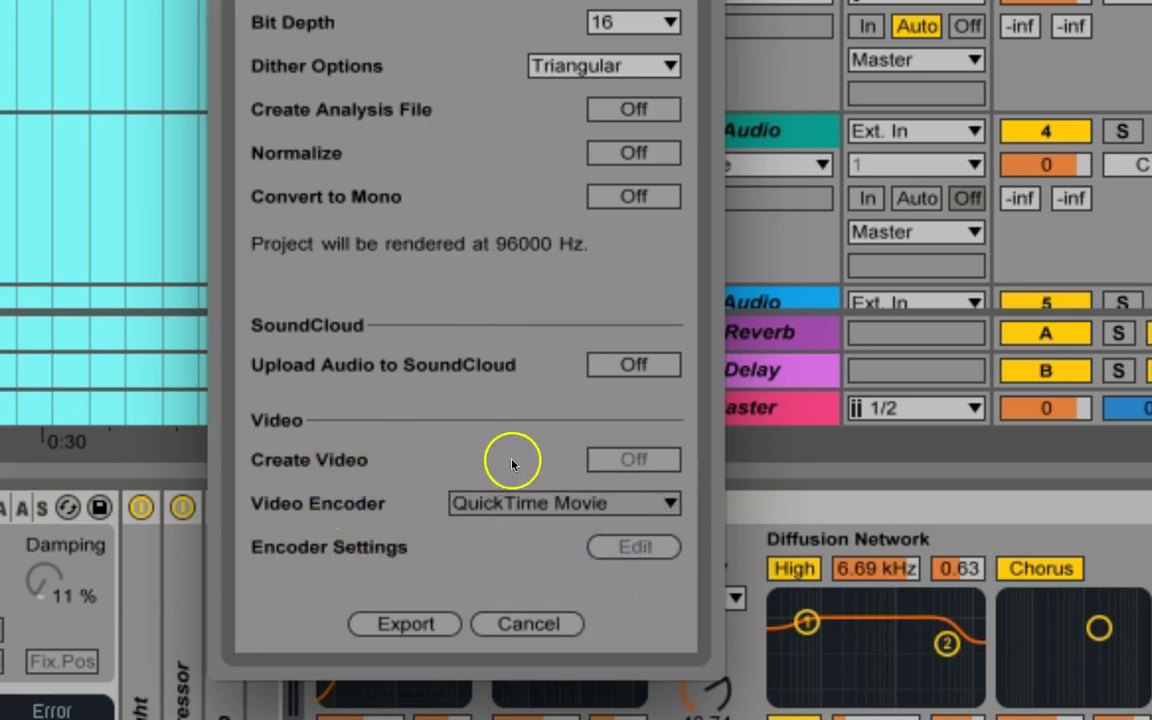
pyautogui.click(405, 625)
pyautogui.click(405, 624)
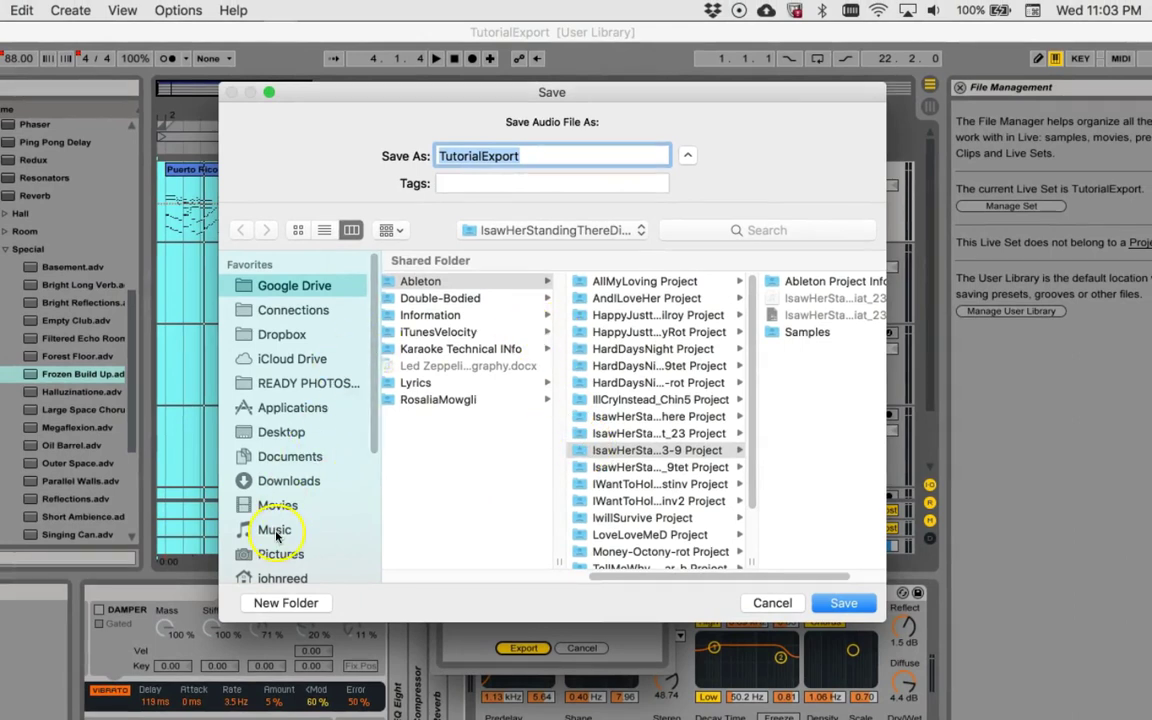
# - Pick Music as the save location and save the 96000 Hz render as TutorialExport
pyautogui.click(392, 284)
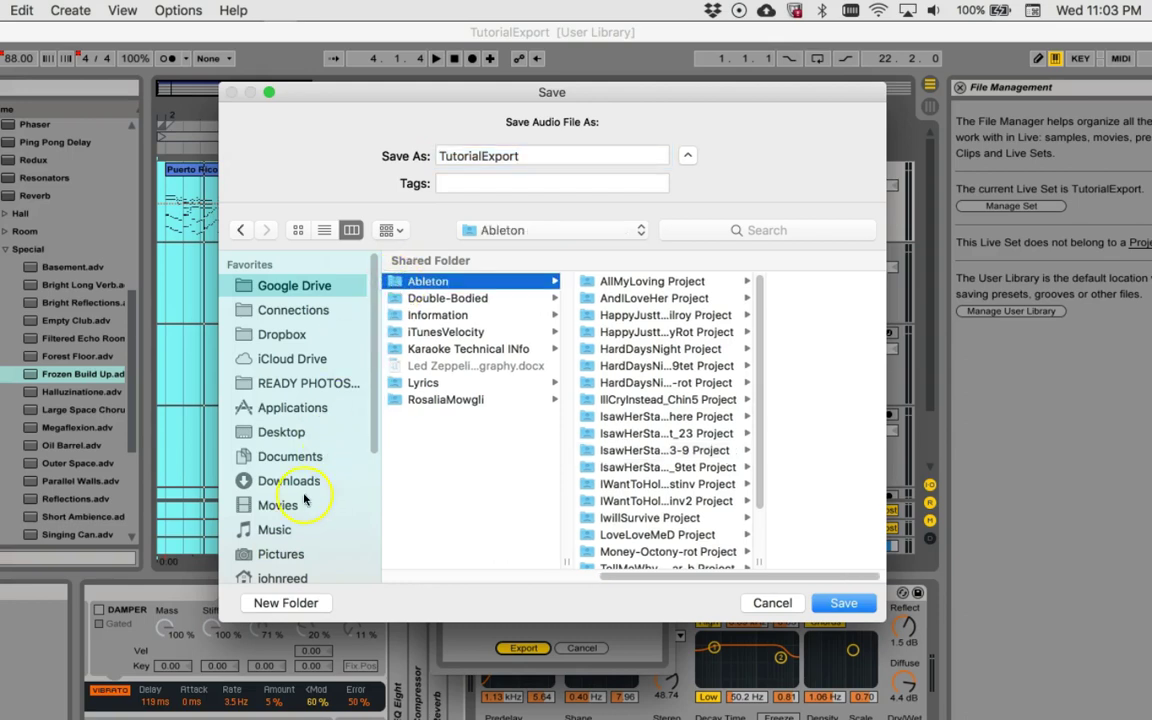
pyautogui.click(273, 535)
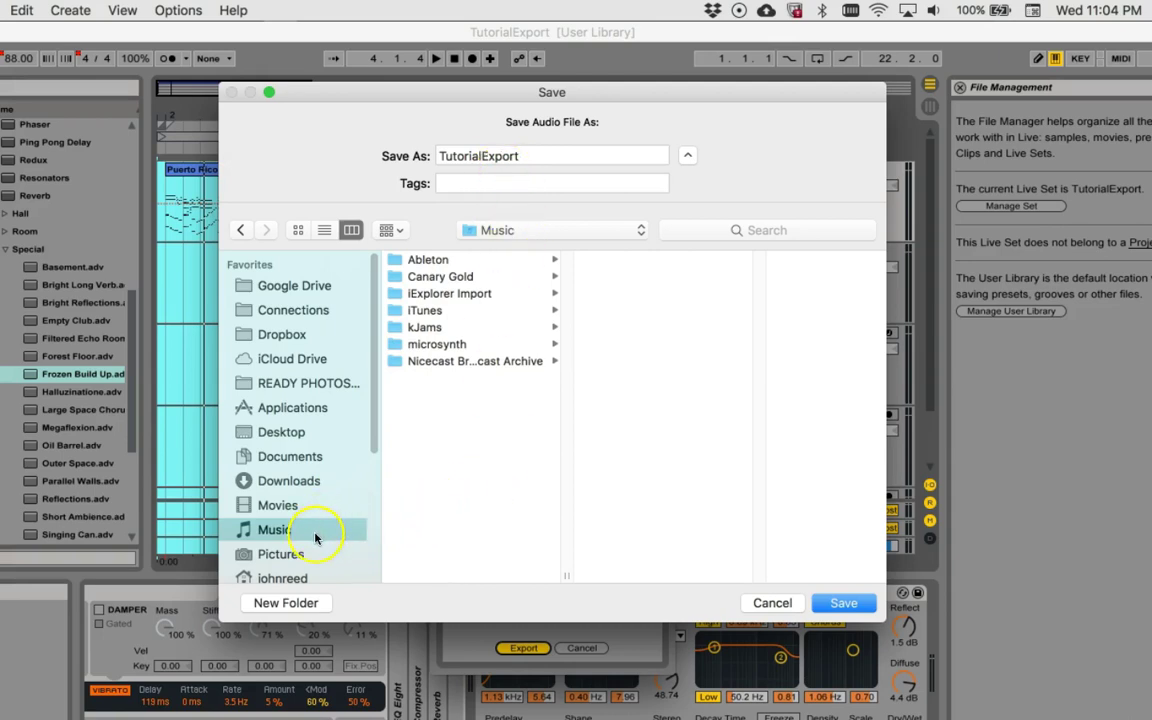
pyautogui.click(845, 604)
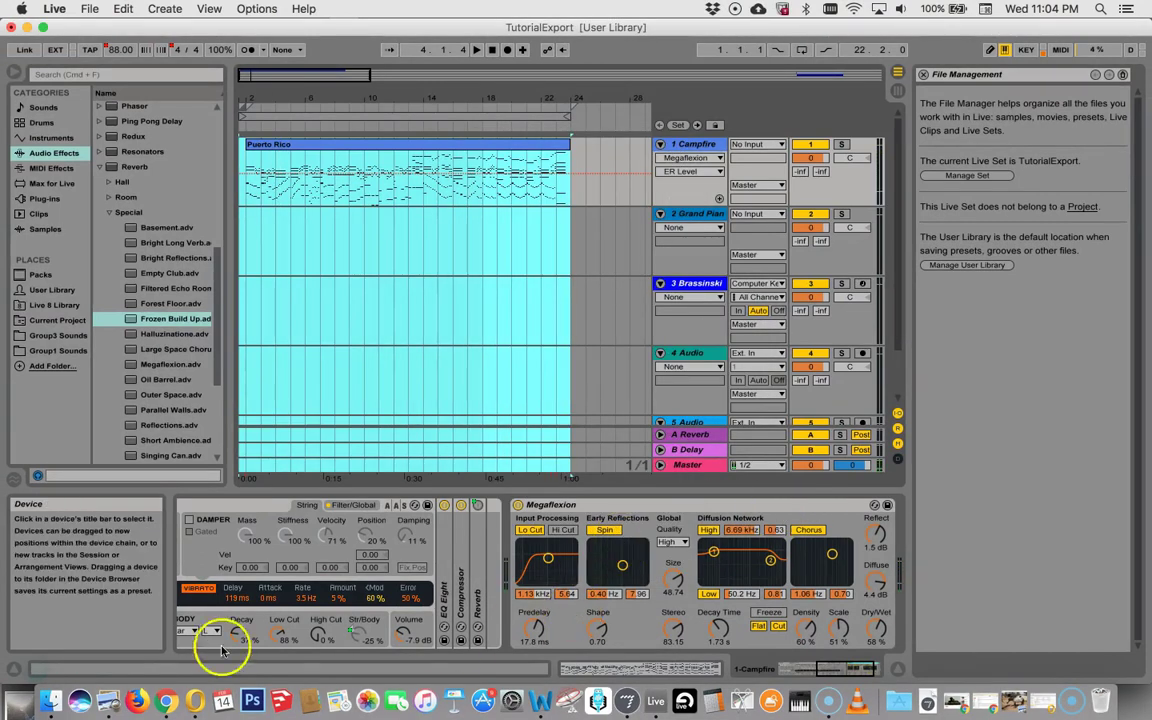
# - Open the Music folder in Finder and Quick Look-preview TutorialExport.aif, then close the preview
pyautogui.click(37, 703)
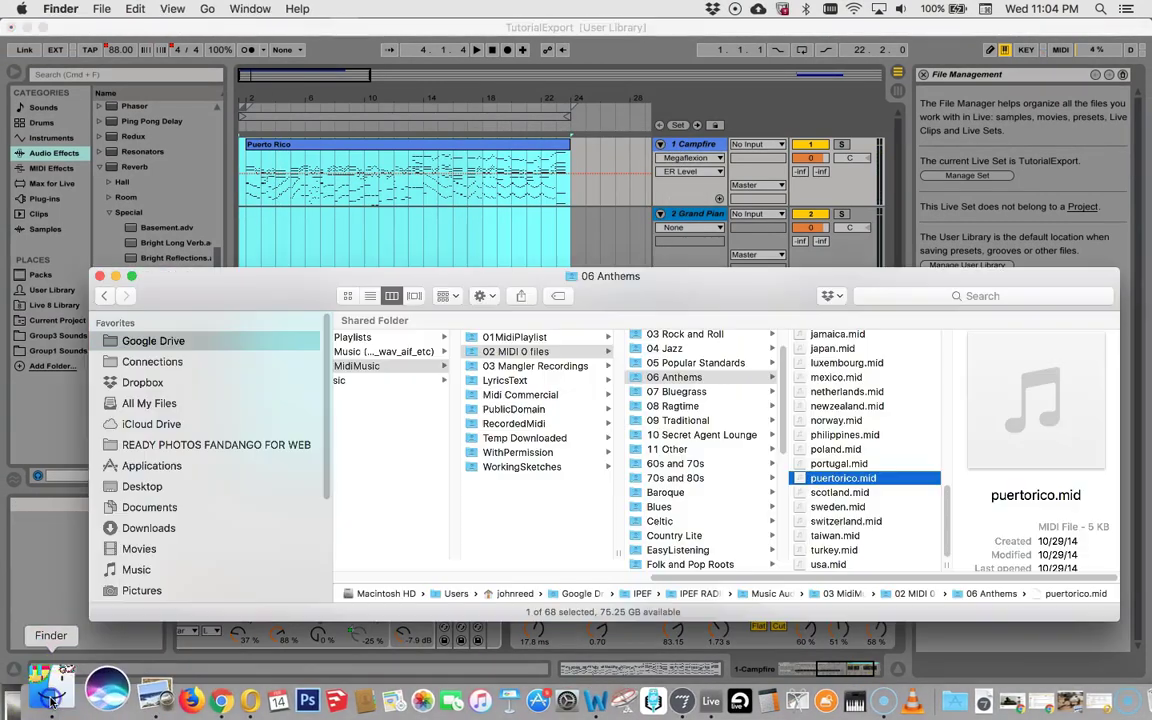
pyautogui.click(140, 569)
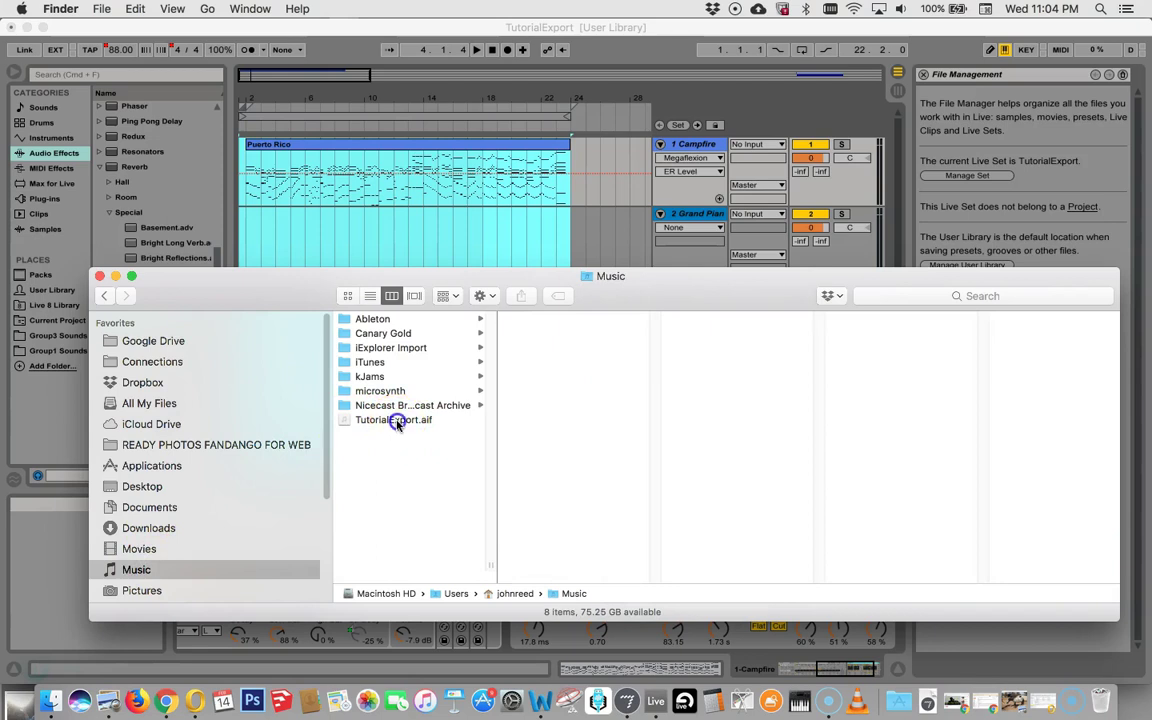
pyautogui.click(395, 421)
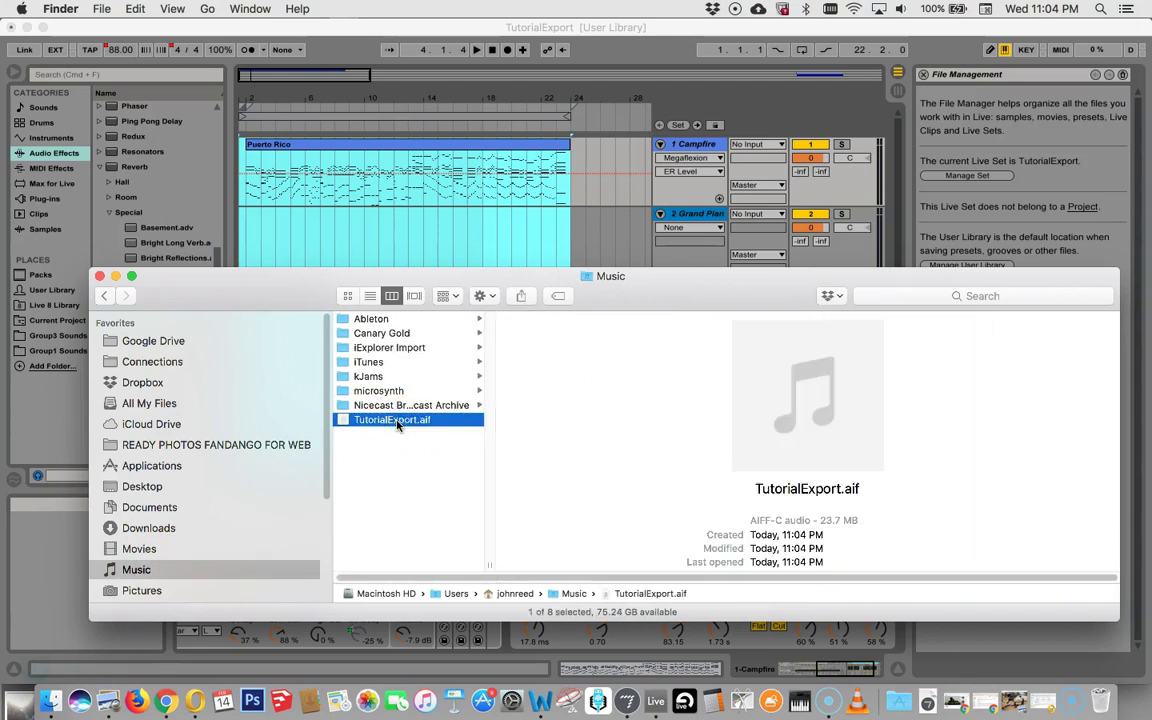
pyautogui.press('space')
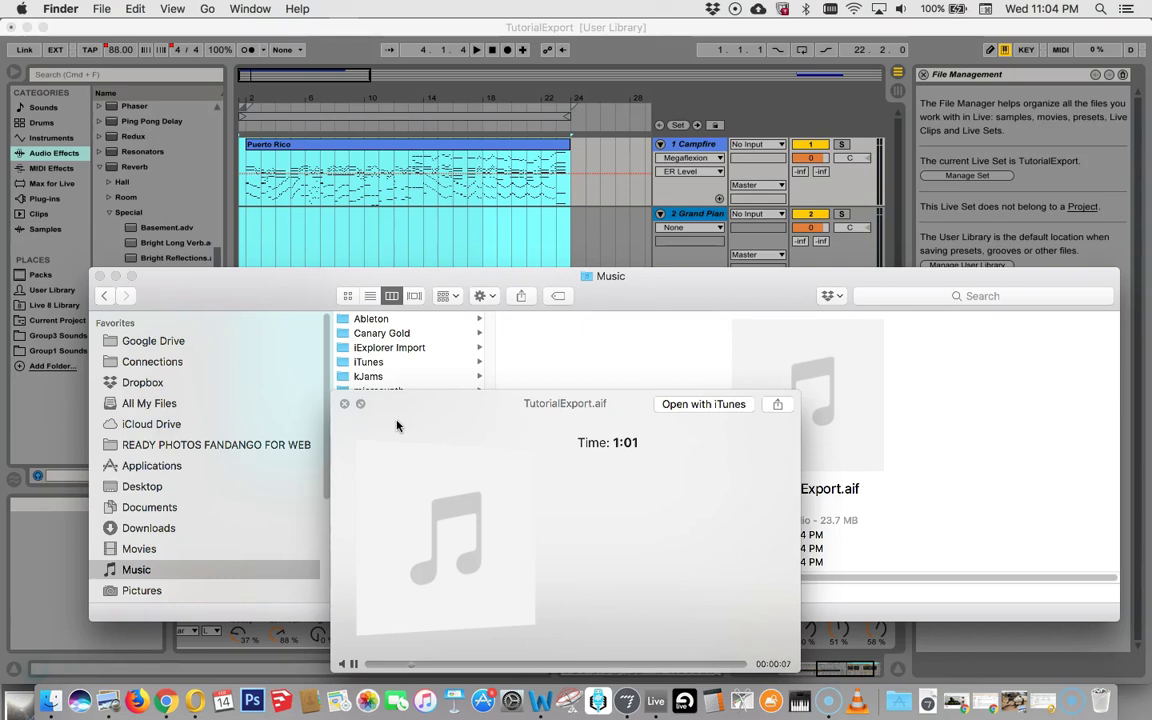
pyautogui.press('space')
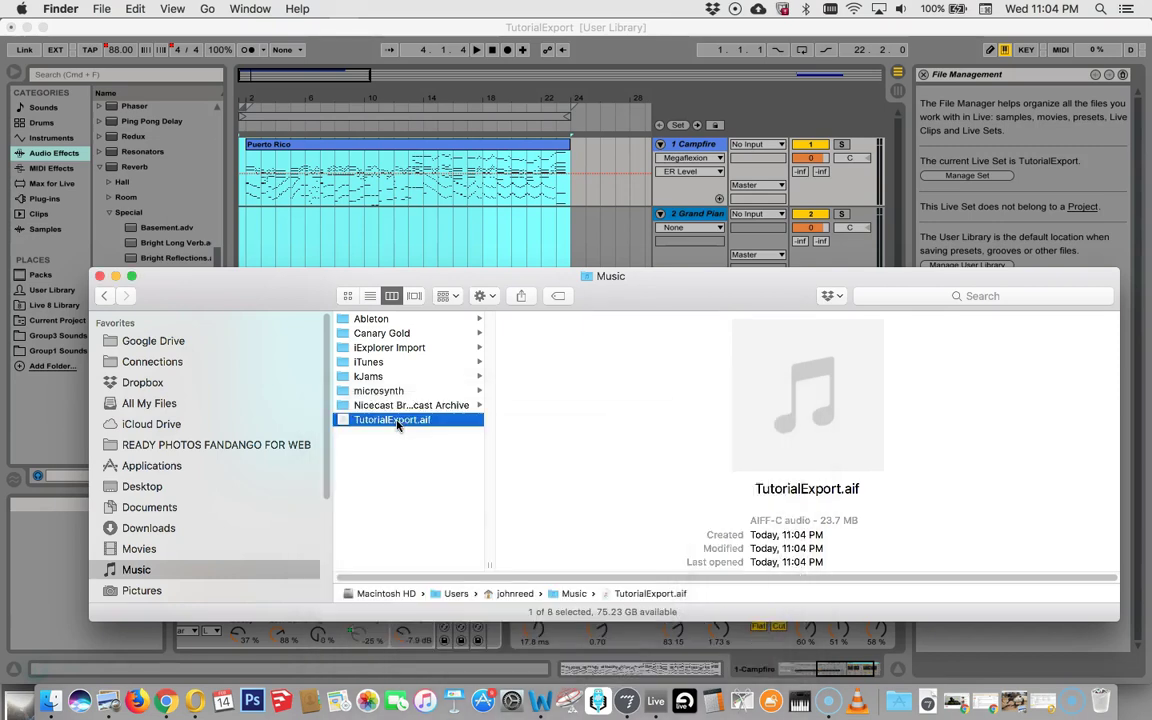
# - Close the Finder window to return to Live's TutorialExport arrangement
pyautogui.click(99, 275)
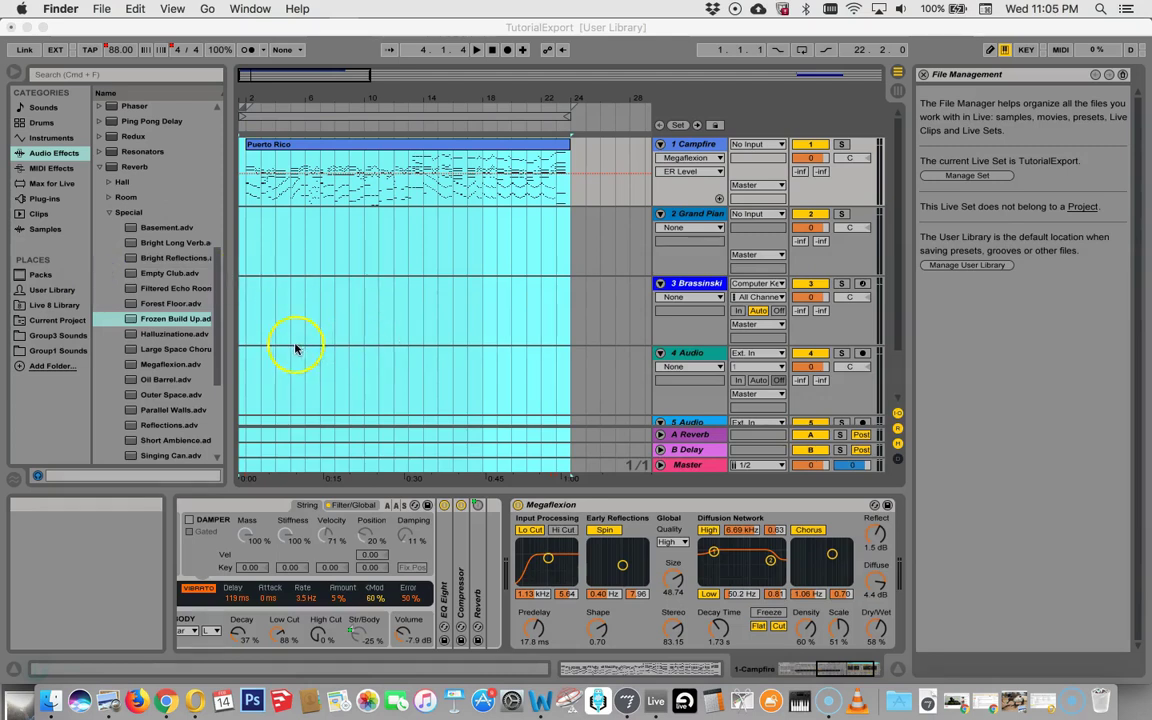